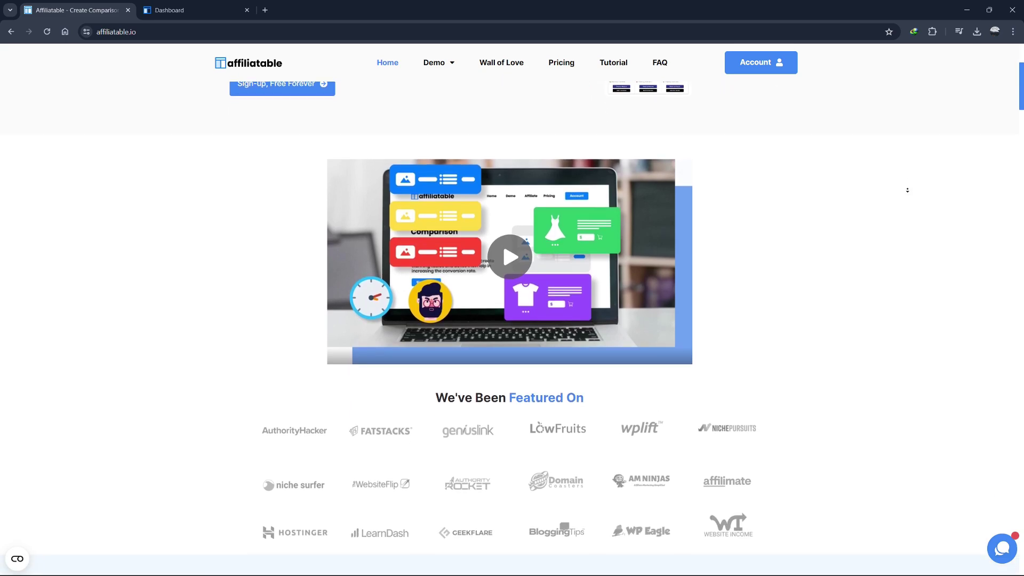
# - Look through the Affiliatable homepage, covering the toolkit, core features, testimonials and main headline
pyautogui.scroll(-7, 907, 198)
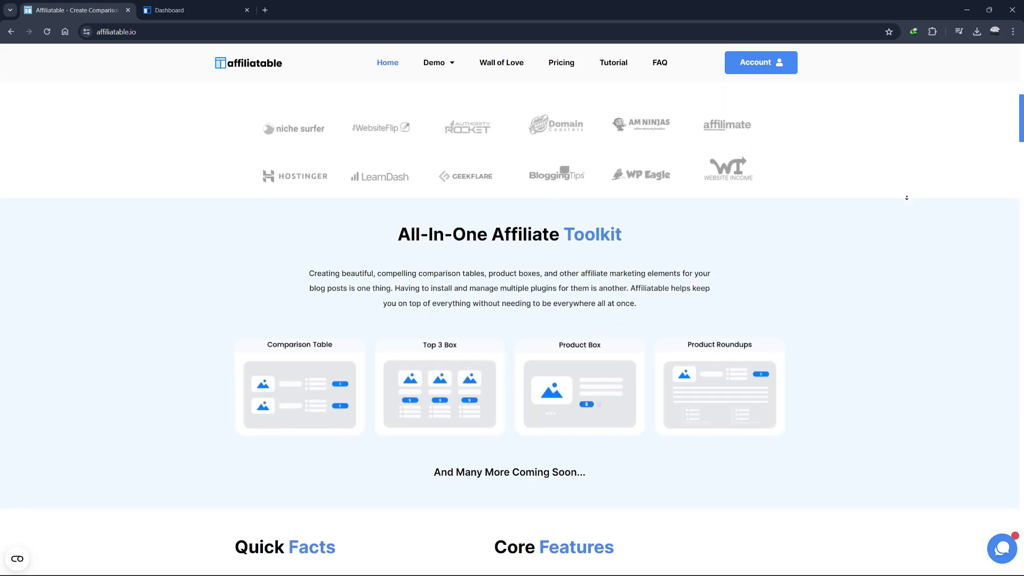
pyautogui.scroll(-7, 906, 197)
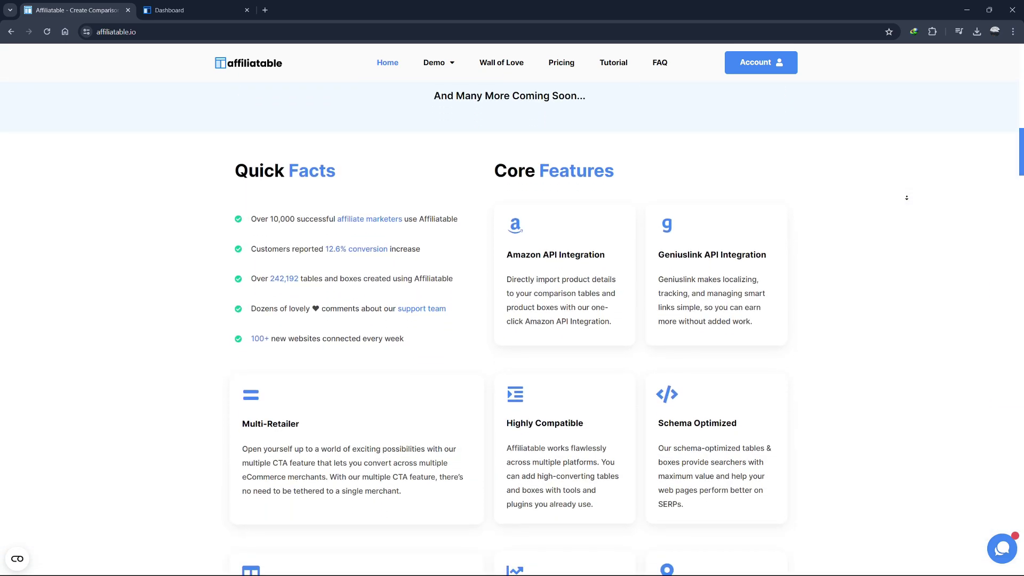
pyautogui.scroll(-7, 906, 197)
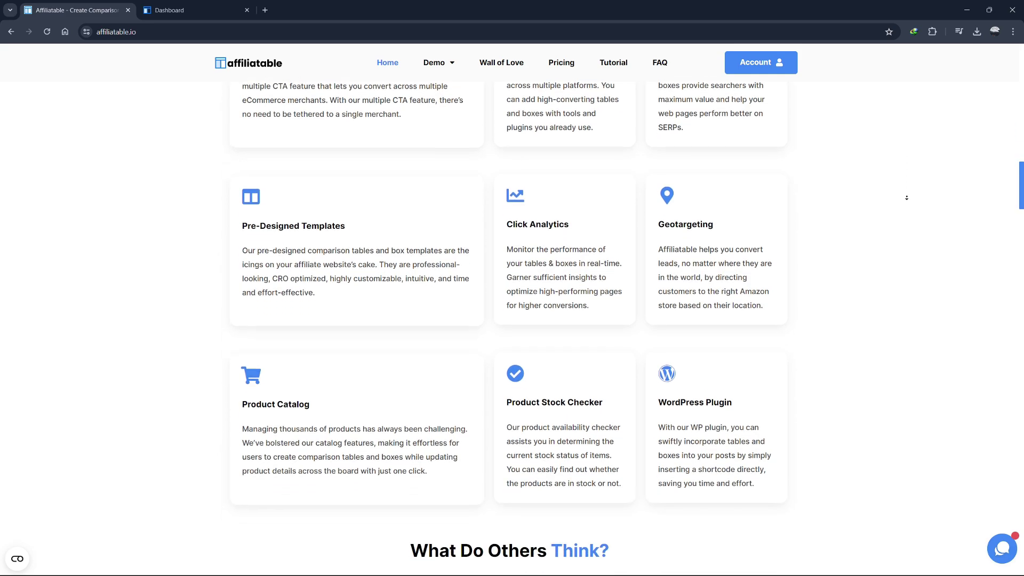
pyautogui.scroll(-6, 906, 198)
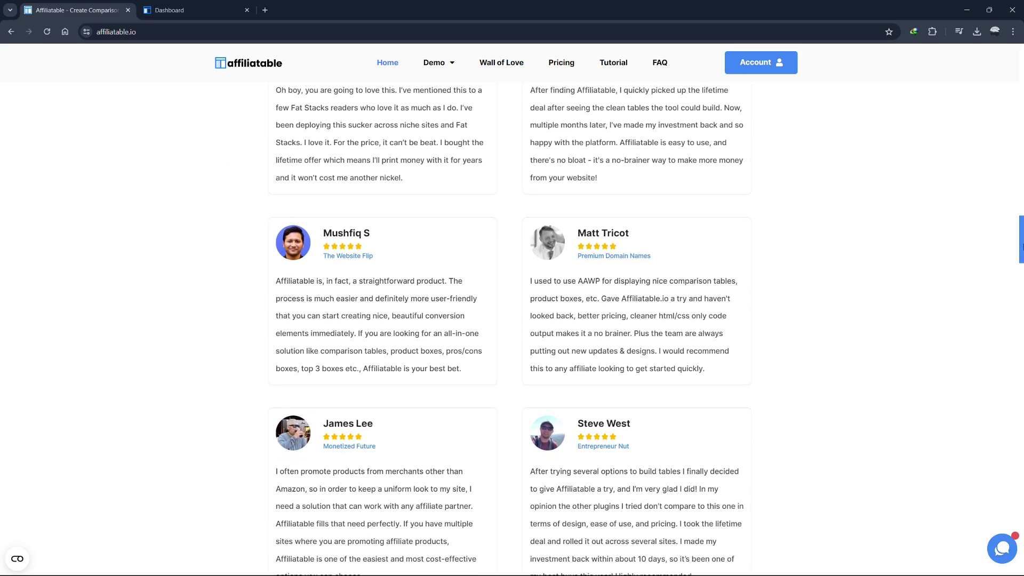
pyautogui.moveTo(1021, 246); pyautogui.dragTo(1019, 73)
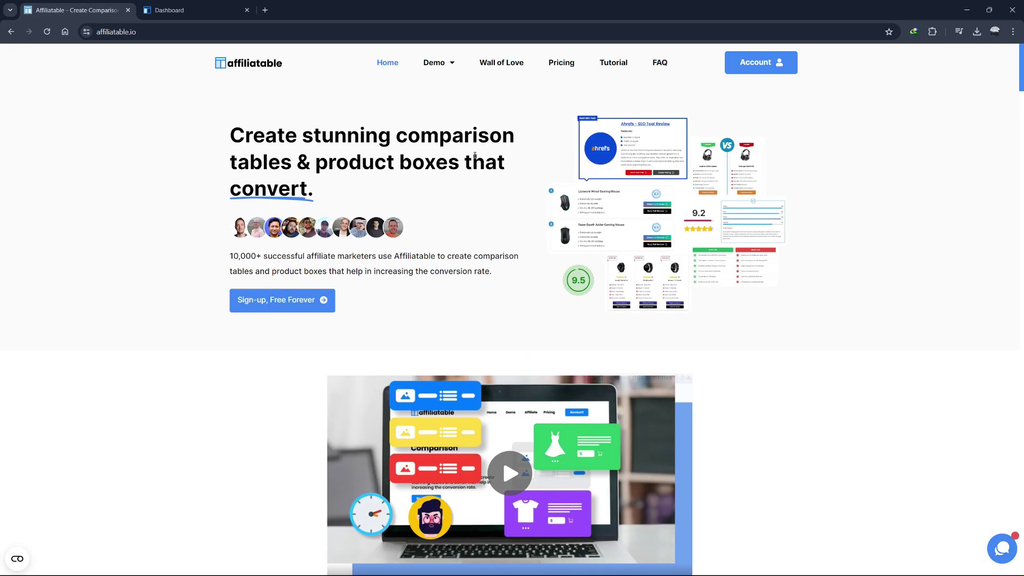
pyautogui.moveTo(218, 163); pyautogui.dragTo(335, 172)
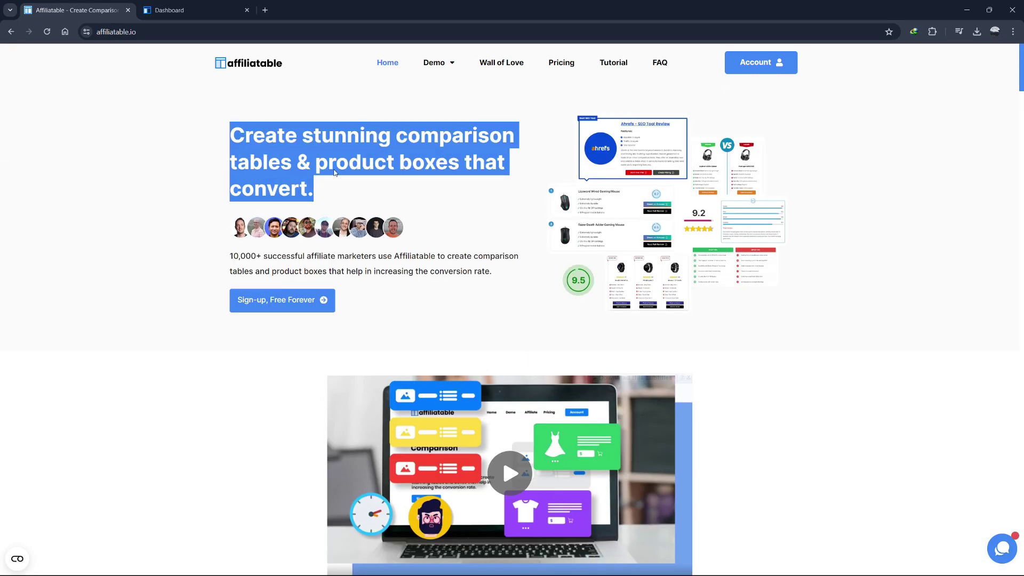
pyautogui.click(190, 228)
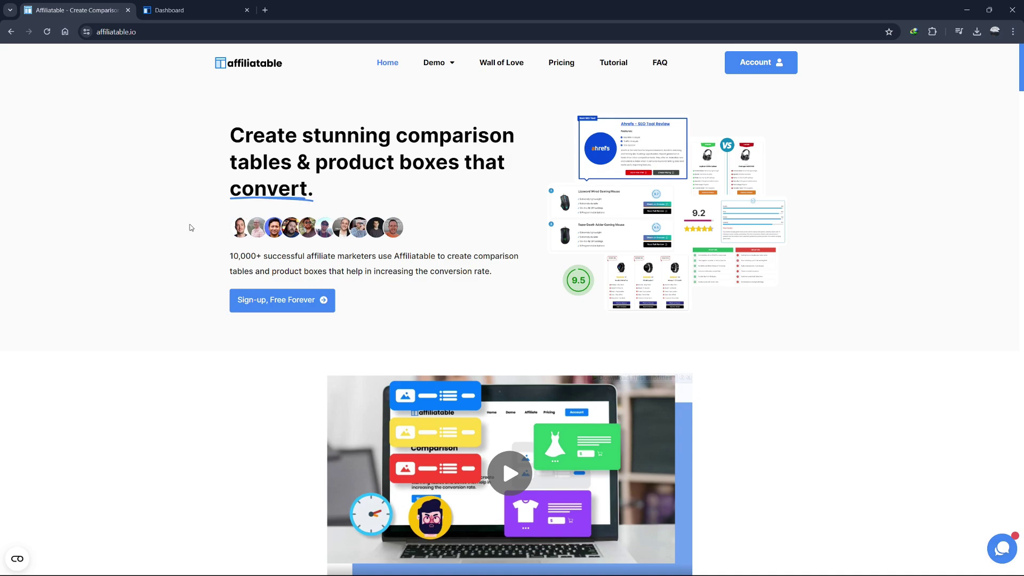
# - Copy the Affiliatable base code for other CMS websites from the dashboard's installation section
pyautogui.click(196, 12)
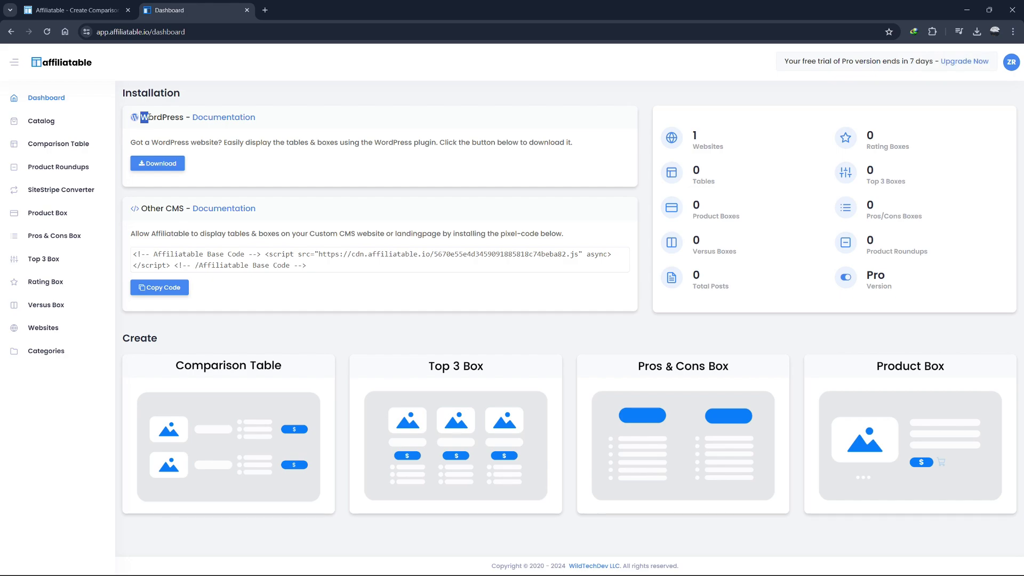
pyautogui.moveTo(150, 117); pyautogui.dragTo(199, 118)
pyautogui.click(246, 164)
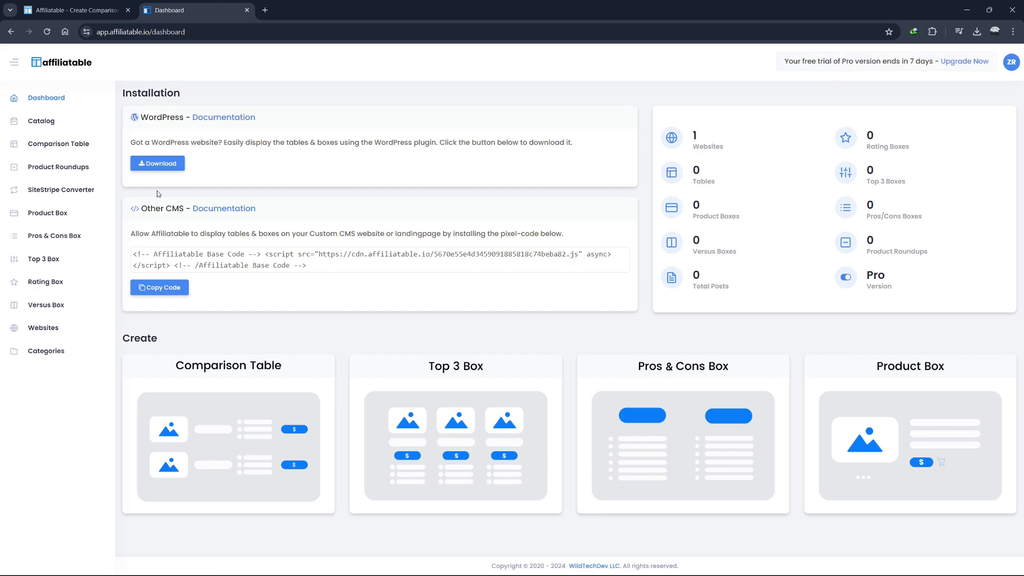
pyautogui.click(179, 289)
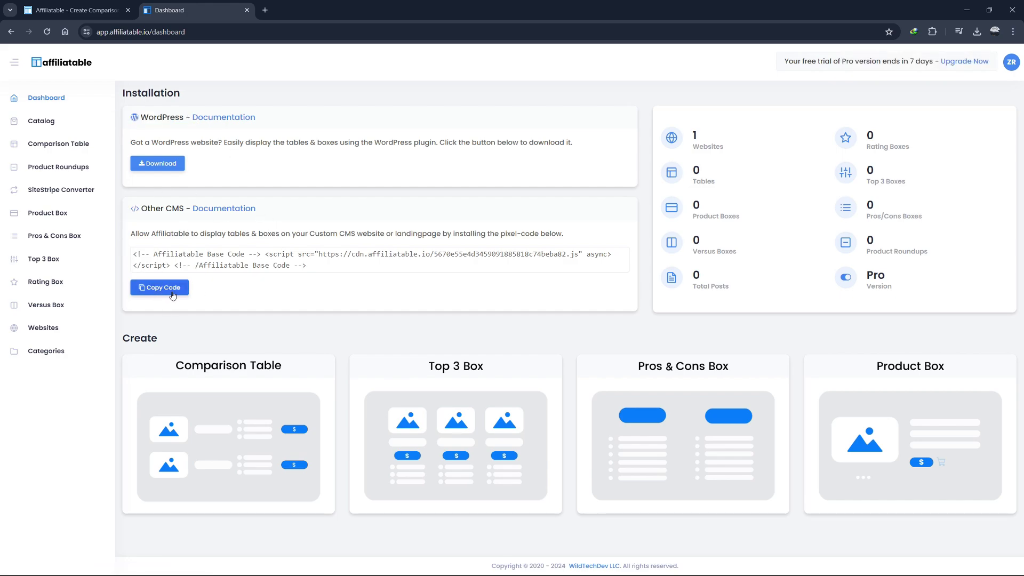
pyautogui.click(172, 295)
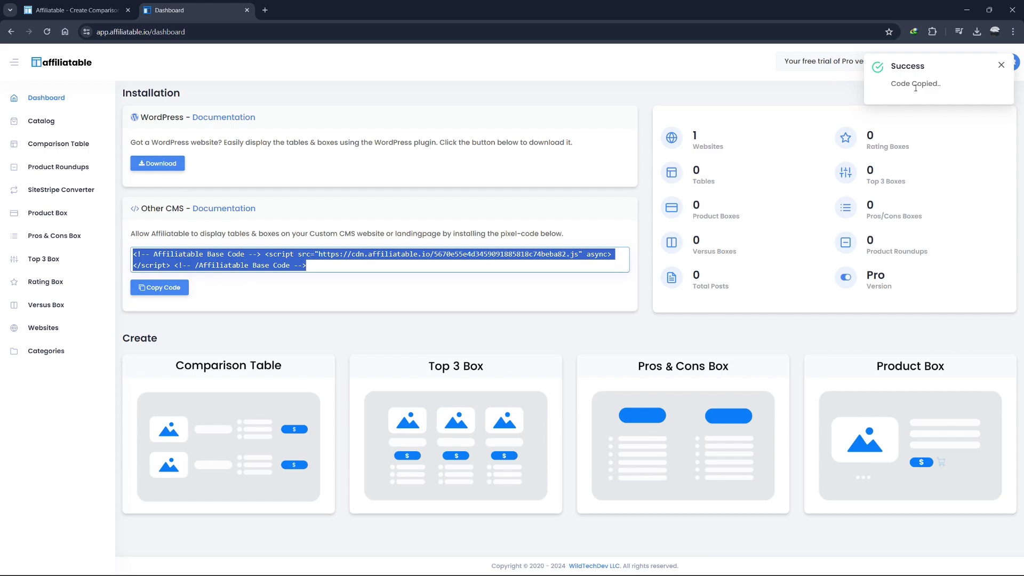
pyautogui.click(557, 126)
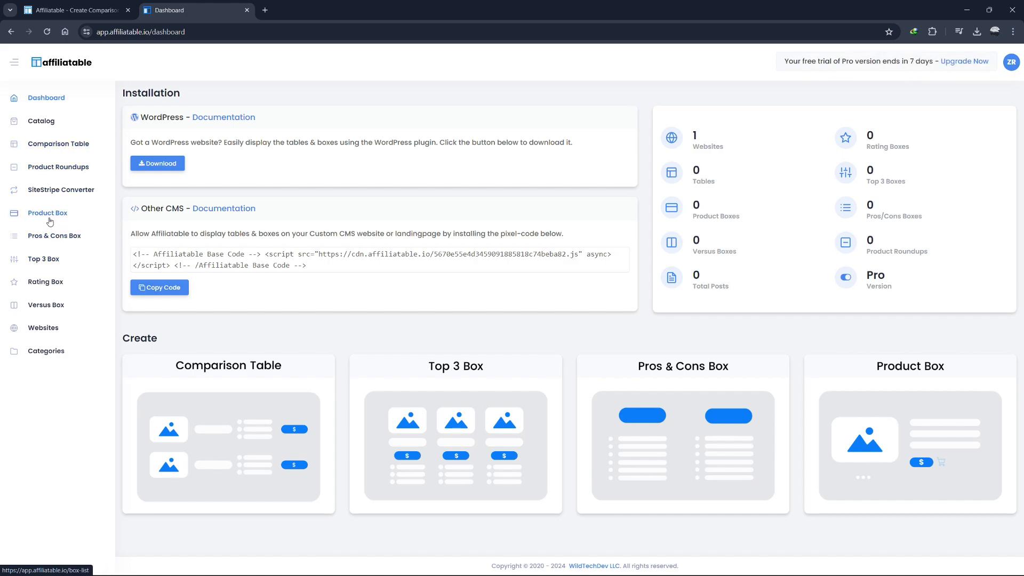
# - Start a new comparison table and assign it to the website Google.com
pyautogui.click(51, 151)
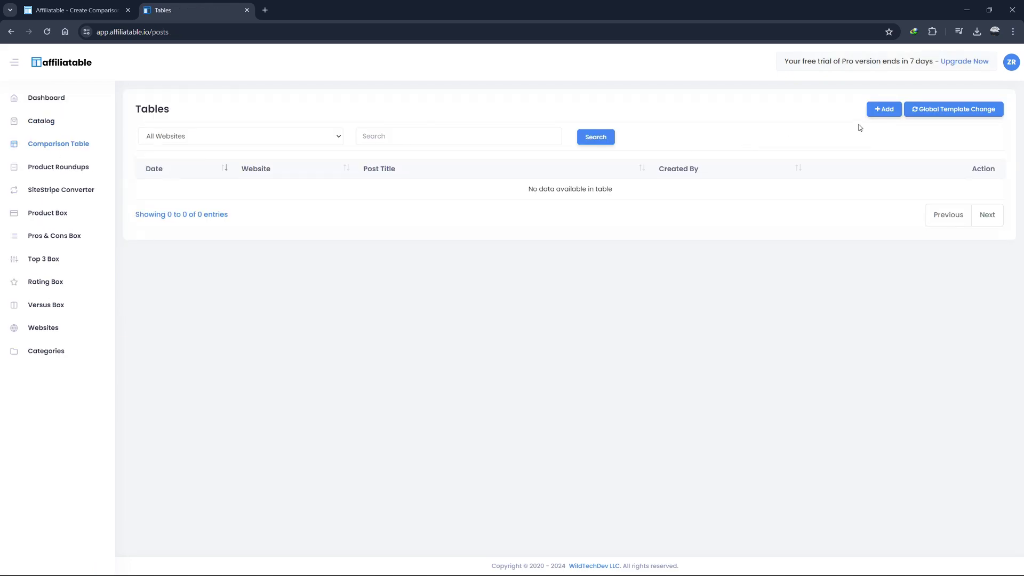
pyautogui.click(886, 109)
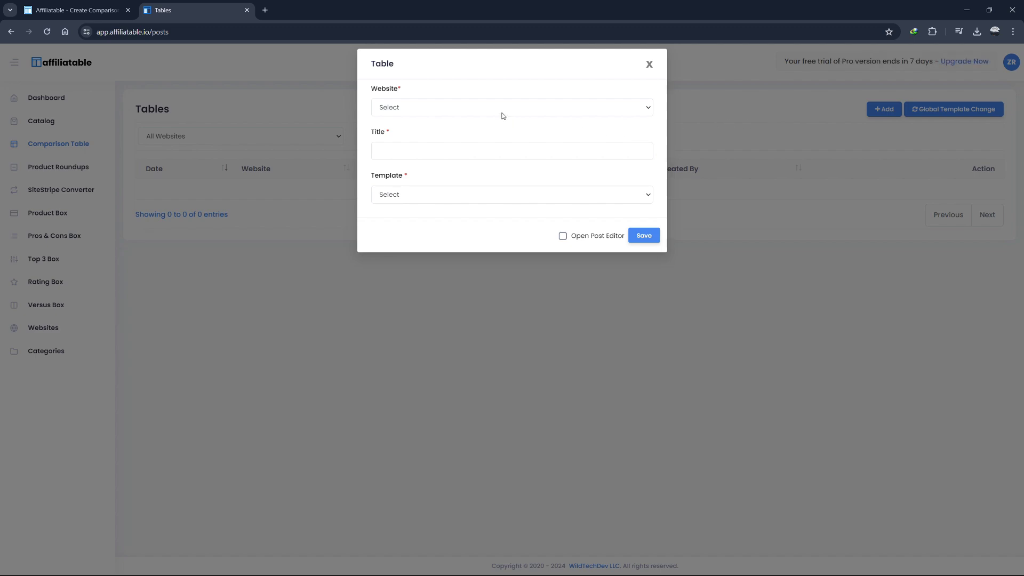
pyautogui.moveTo(370, 94); pyautogui.dragTo(381, 92)
pyautogui.click(406, 91)
pyautogui.click(436, 113)
pyautogui.click(425, 130)
# - Title the comparison table Google, choose the Table 1 (Free) template and save it
pyautogui.click(429, 151)
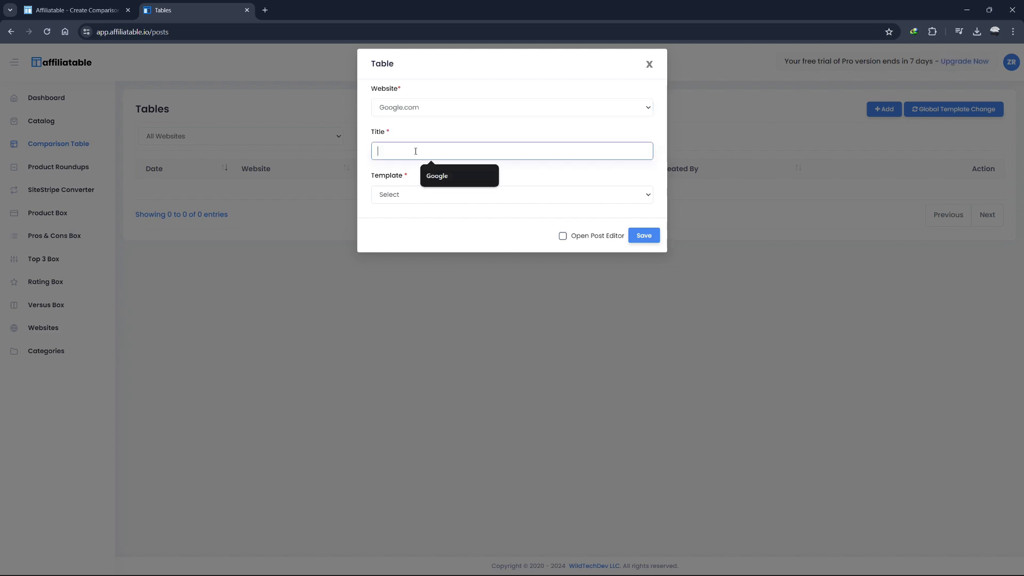
pyautogui.click(453, 176)
pyautogui.click(443, 197)
pyautogui.click(406, 220)
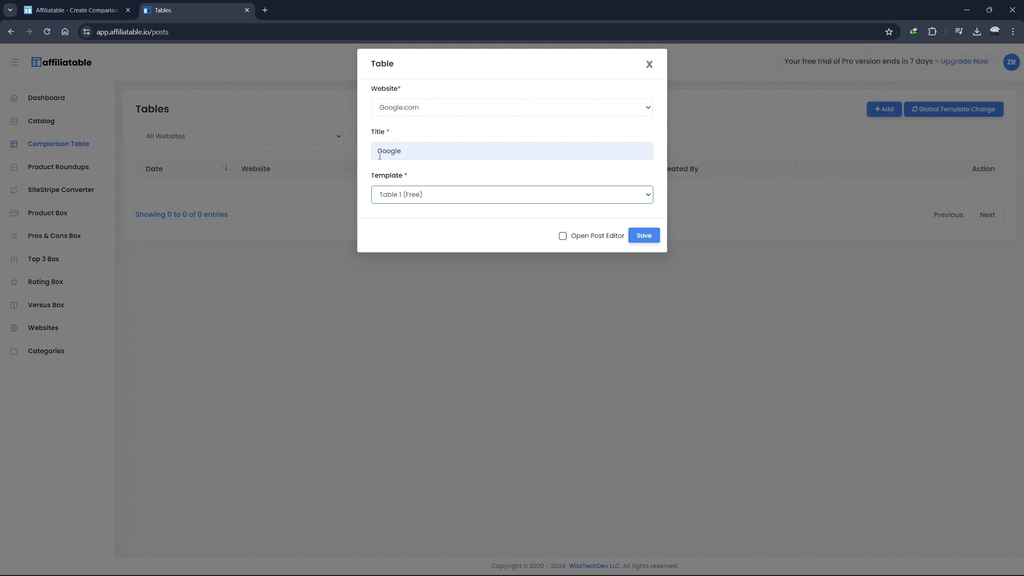
pyautogui.click(429, 196)
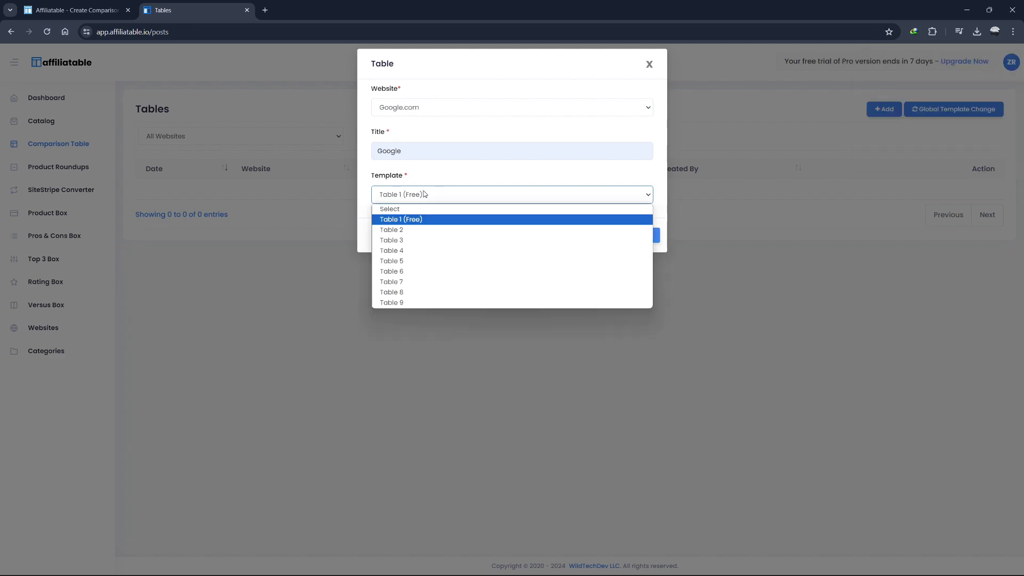
pyautogui.click(392, 220)
pyautogui.click(631, 235)
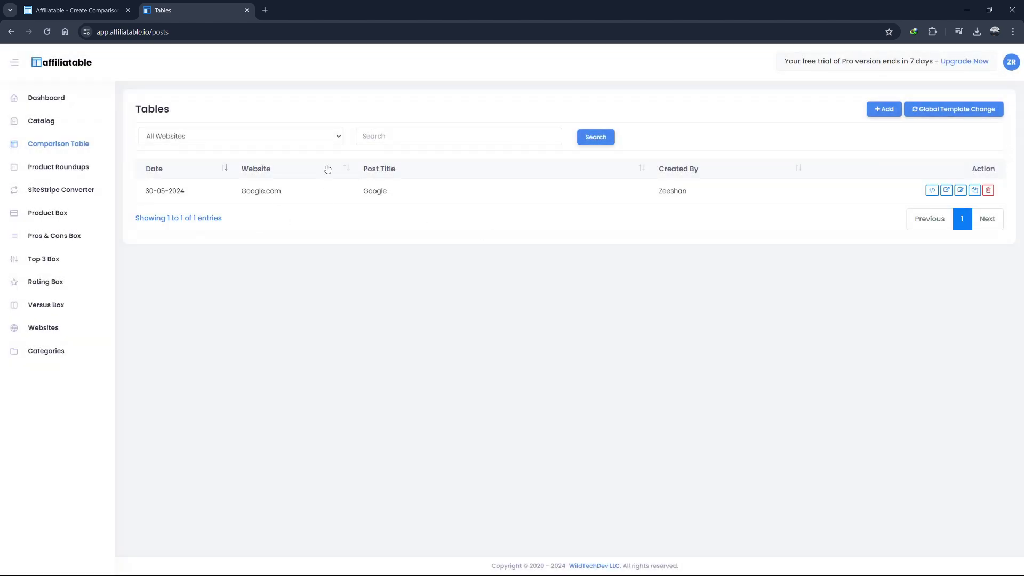
# - Open the Google table for customization and examine the fields of its product entry form
pyautogui.click(946, 191)
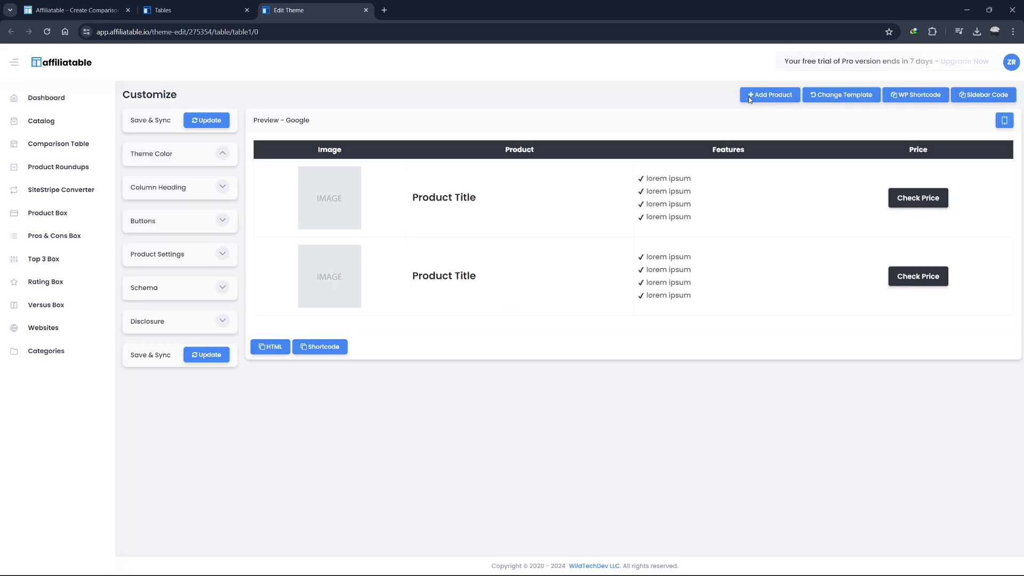
pyautogui.click(750, 97)
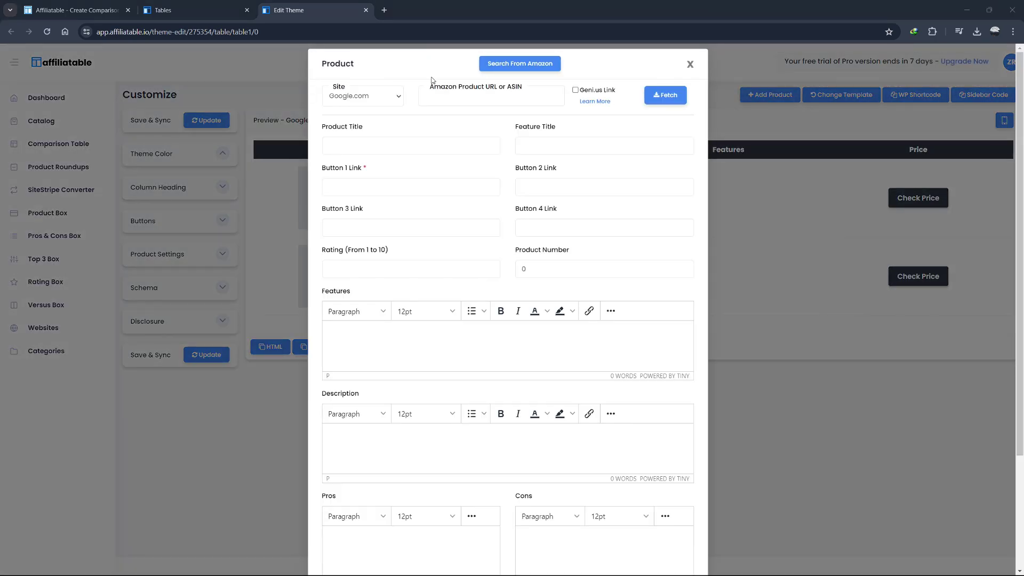
pyautogui.click(393, 143)
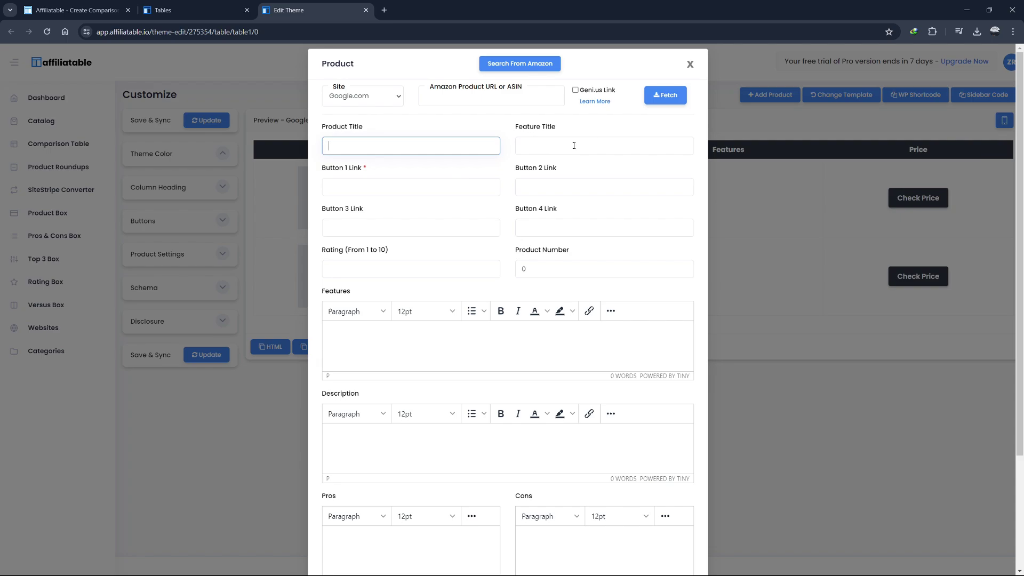
pyautogui.scroll(-2, 513, 167)
pyautogui.click(460, 169)
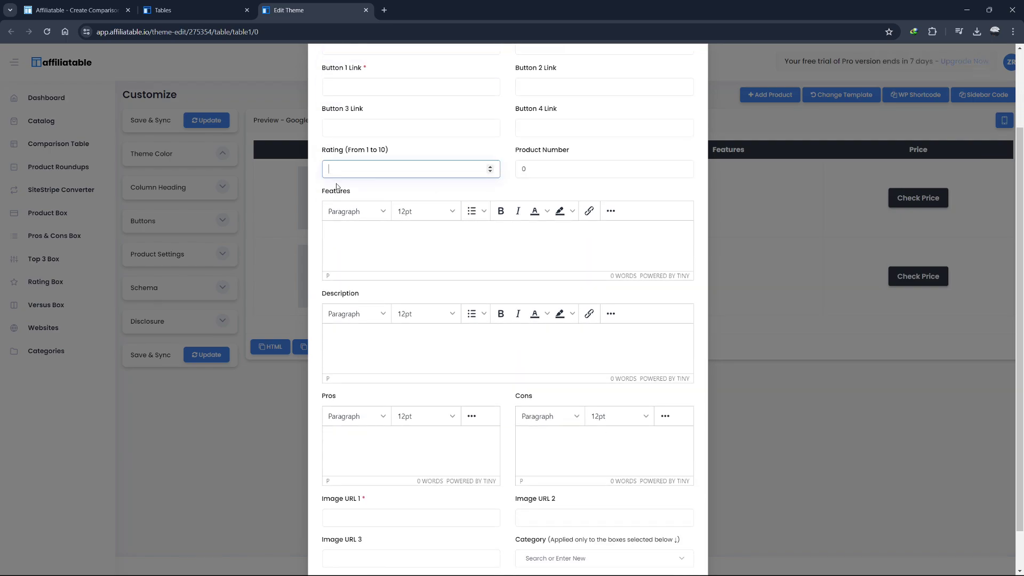
pyautogui.click(350, 227)
pyautogui.scroll(-1, 380, 414)
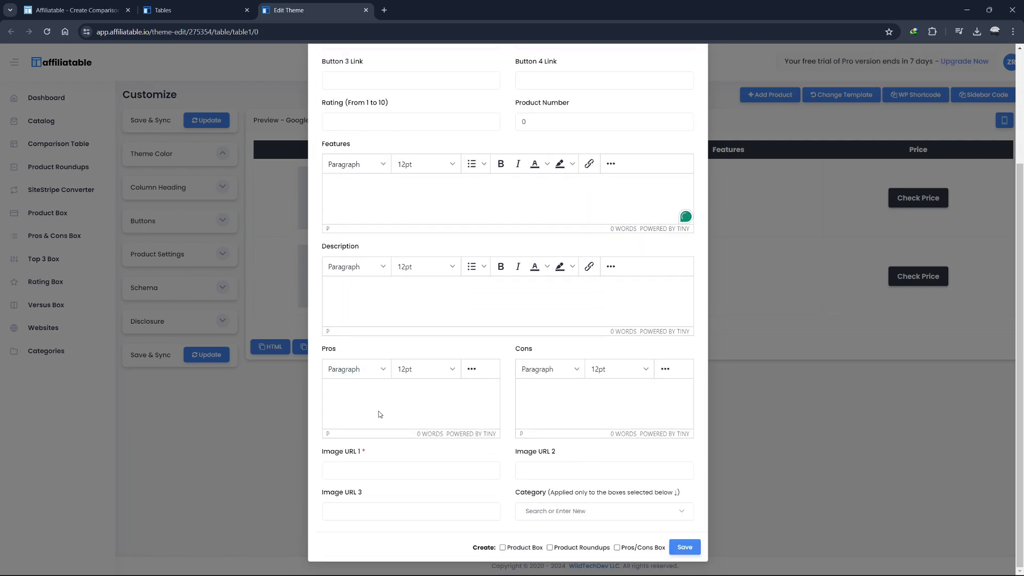
pyautogui.click(362, 468)
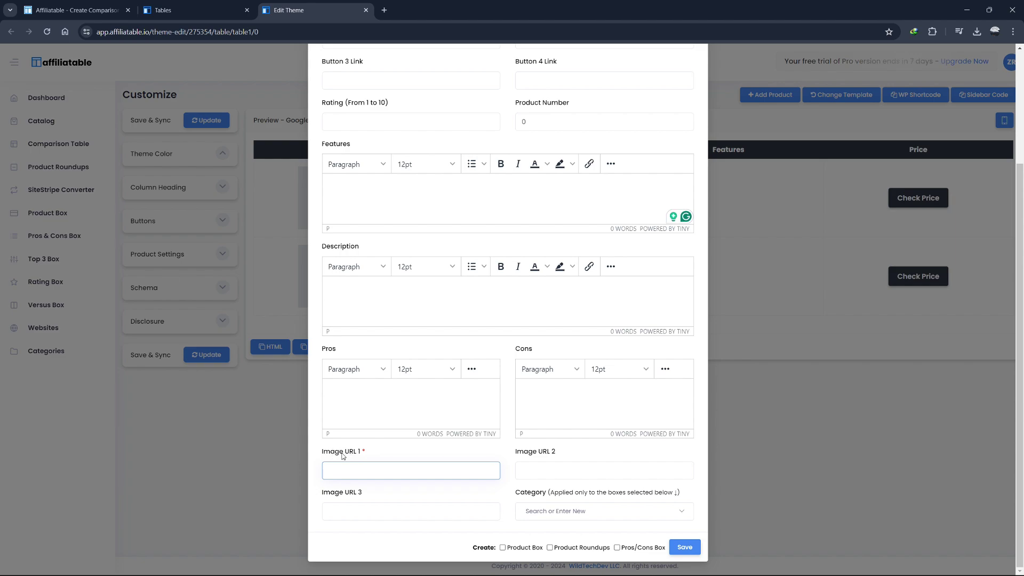
pyautogui.scroll(3, 519, 448)
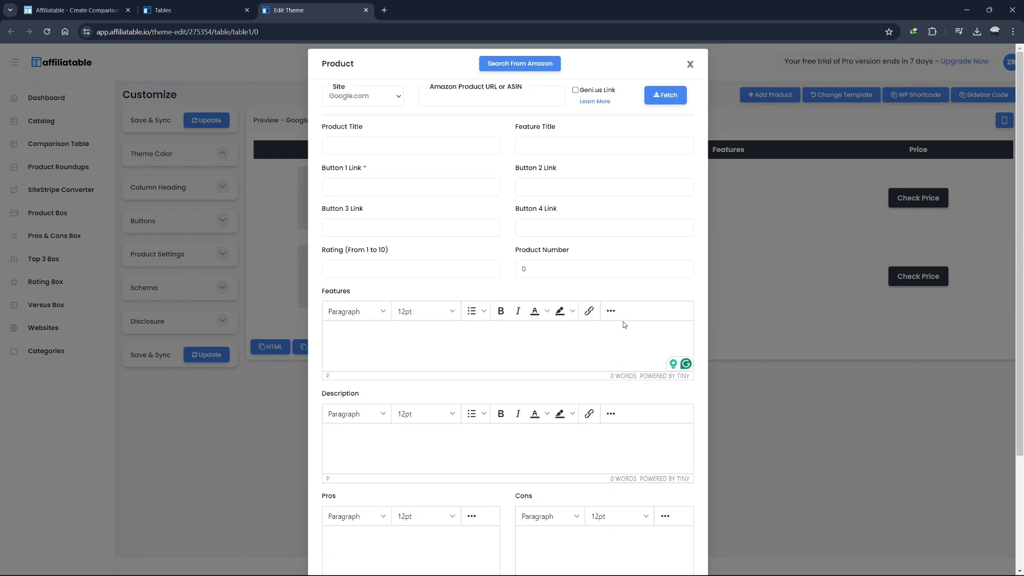
# - Try bold, bulleted-list formatting in the product's Features text and close the form without saving
pyautogui.click(572, 313)
pyautogui.click(571, 313)
pyautogui.click(500, 311)
pyautogui.click(485, 318)
pyautogui.click(475, 316)
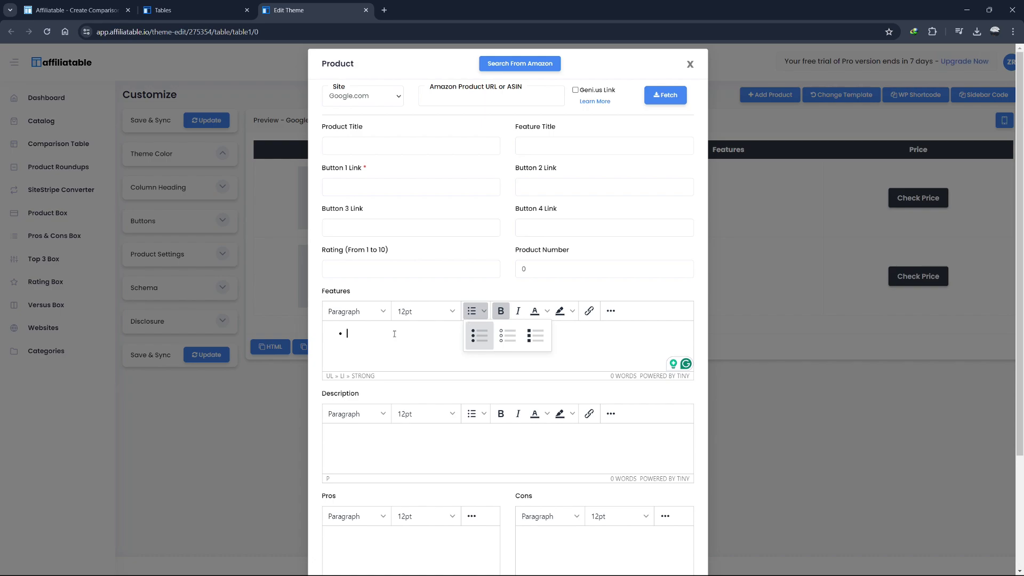
pyautogui.click(690, 65)
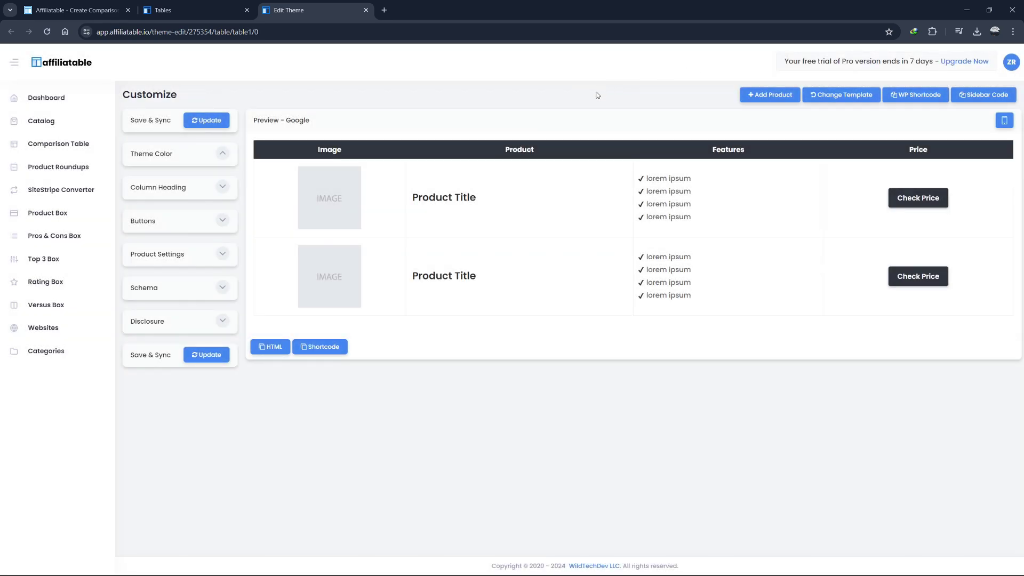
# - Examine the table's theme color options and preview it in tablet and mobile layouts
pyautogui.click(223, 157)
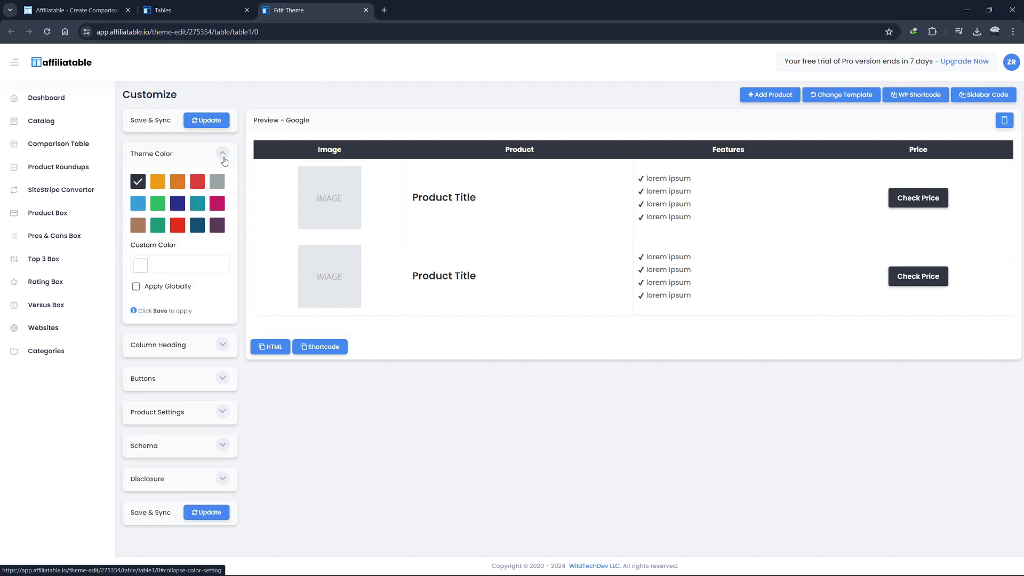
pyautogui.click(224, 159)
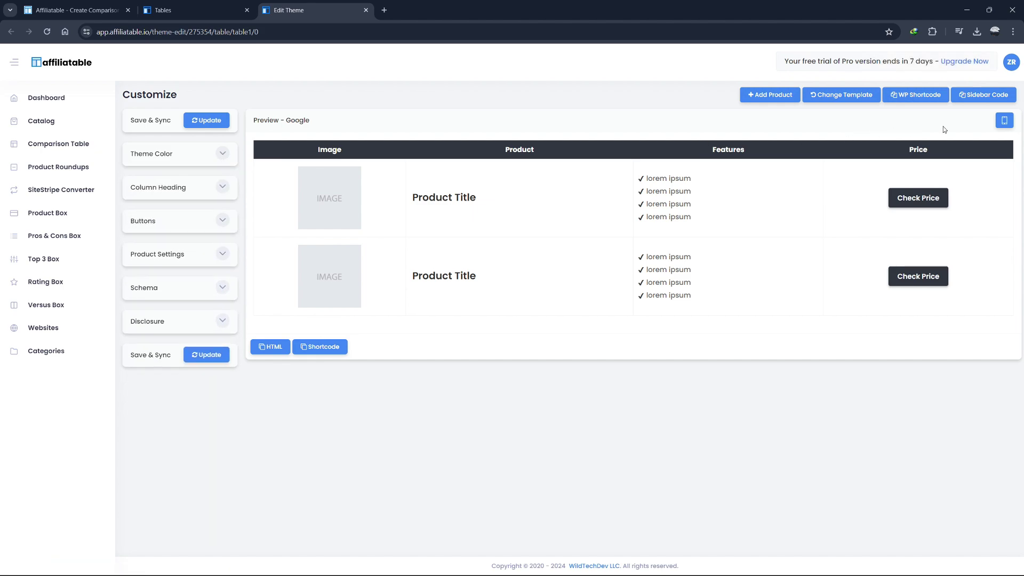
pyautogui.click(1004, 120)
pyautogui.click(488, 56)
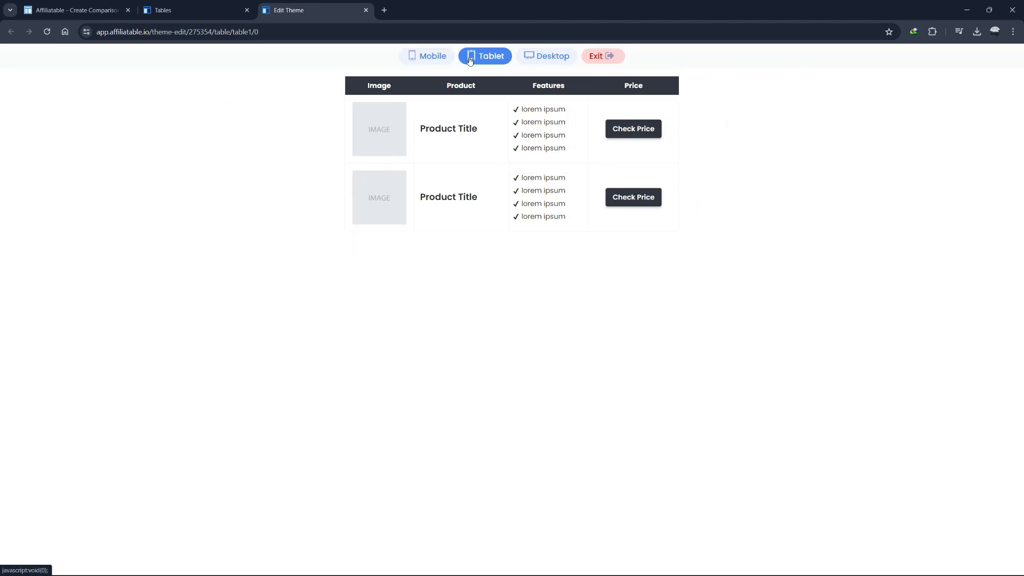
pyautogui.click(431, 56)
pyautogui.click(602, 55)
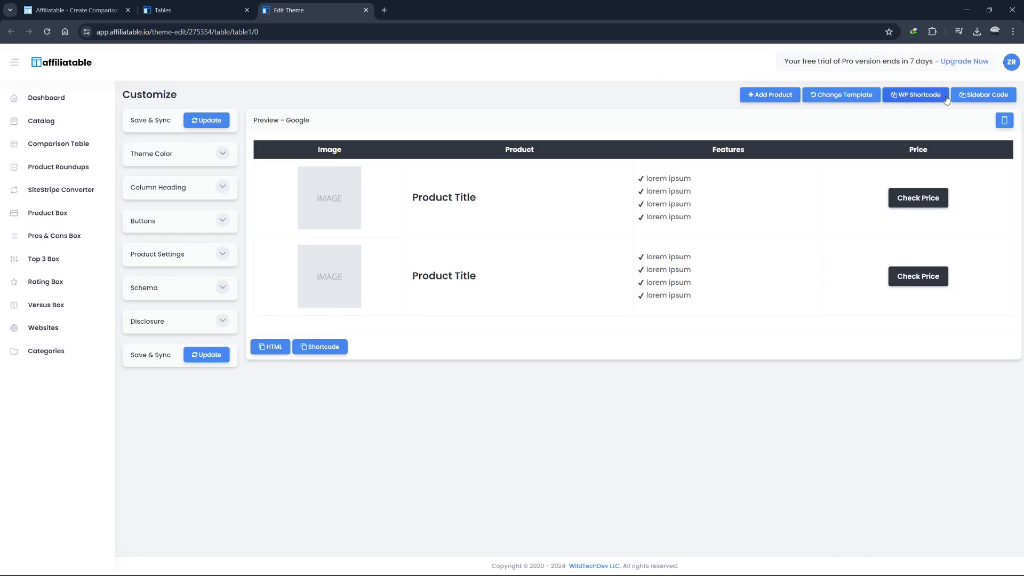
# - View the table's sidebar widget code and close it
pyautogui.click(977, 95)
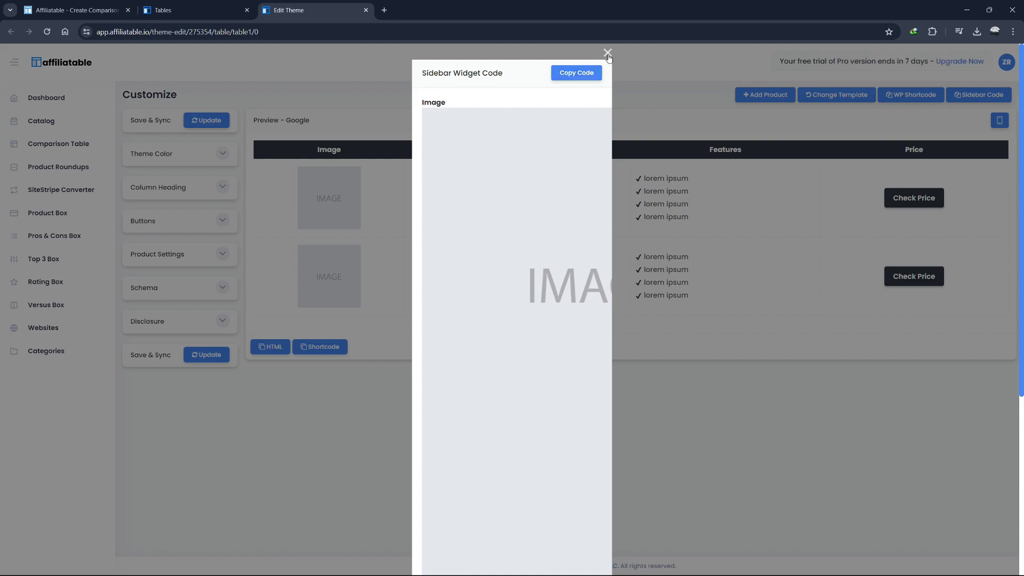
pyautogui.click(607, 53)
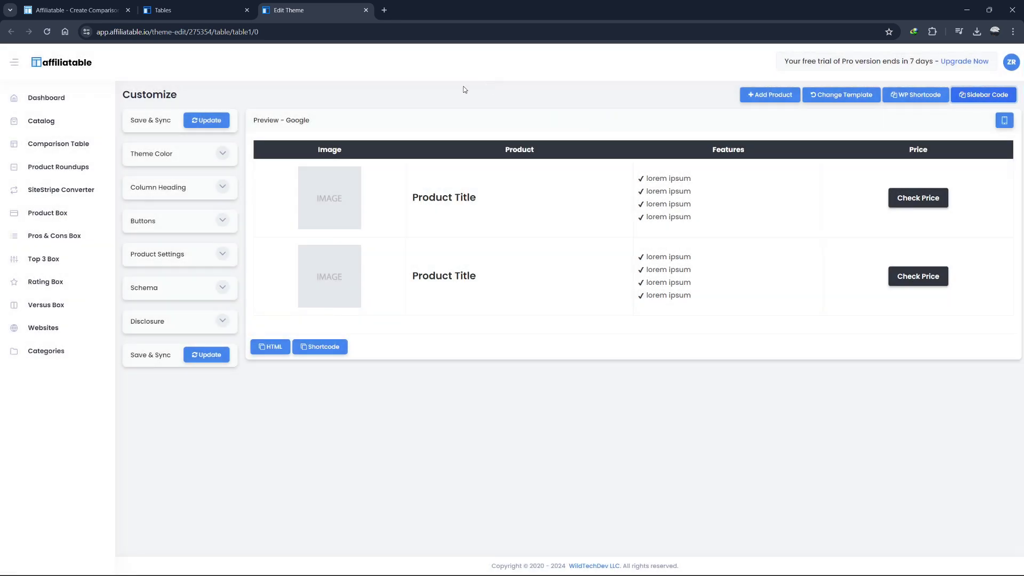
# - Create a product box for Google.com titled Google with template Box 2 and category any, and open it for customization
pyautogui.click(57, 213)
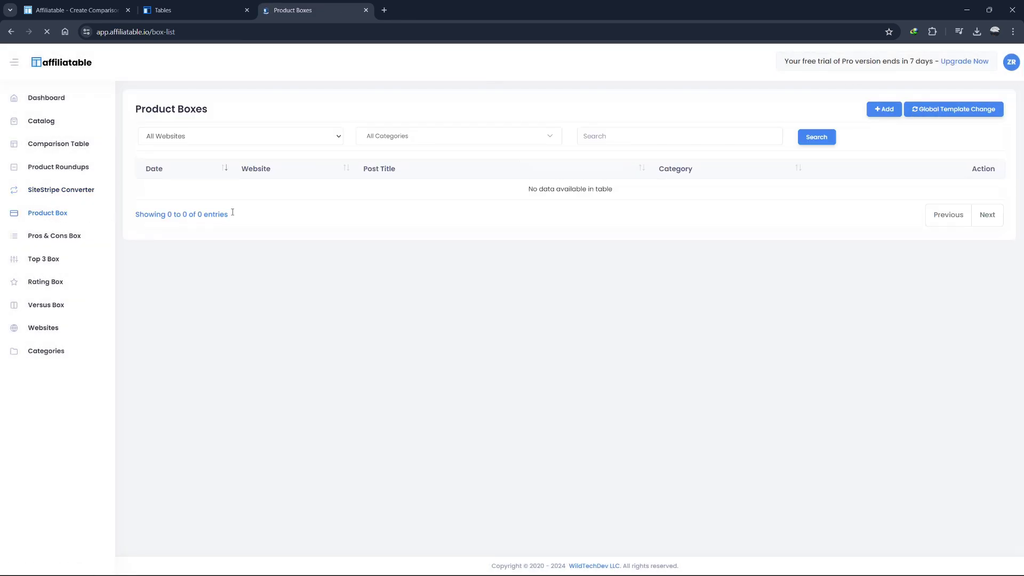
pyautogui.click(884, 109)
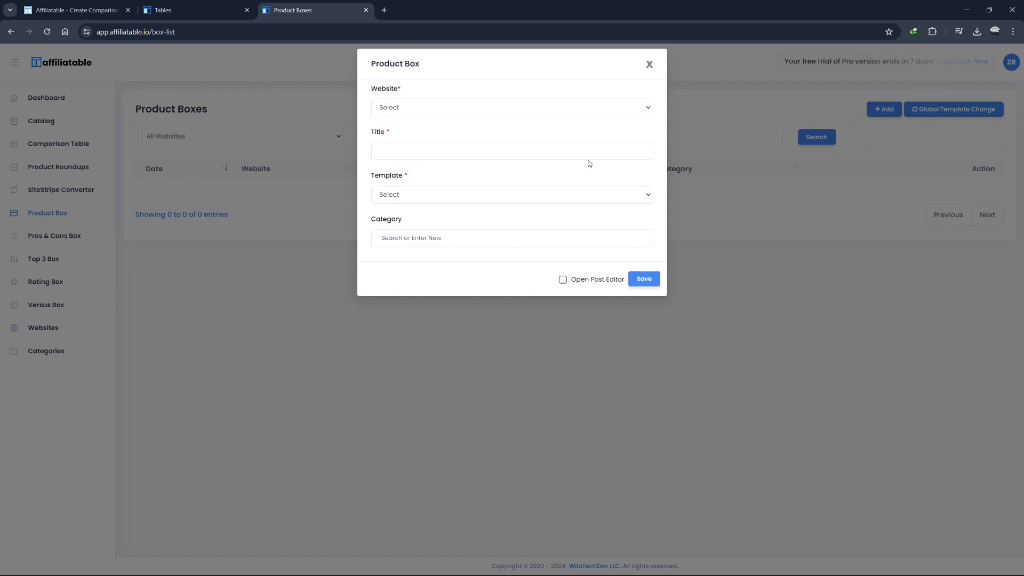
pyautogui.click(446, 105)
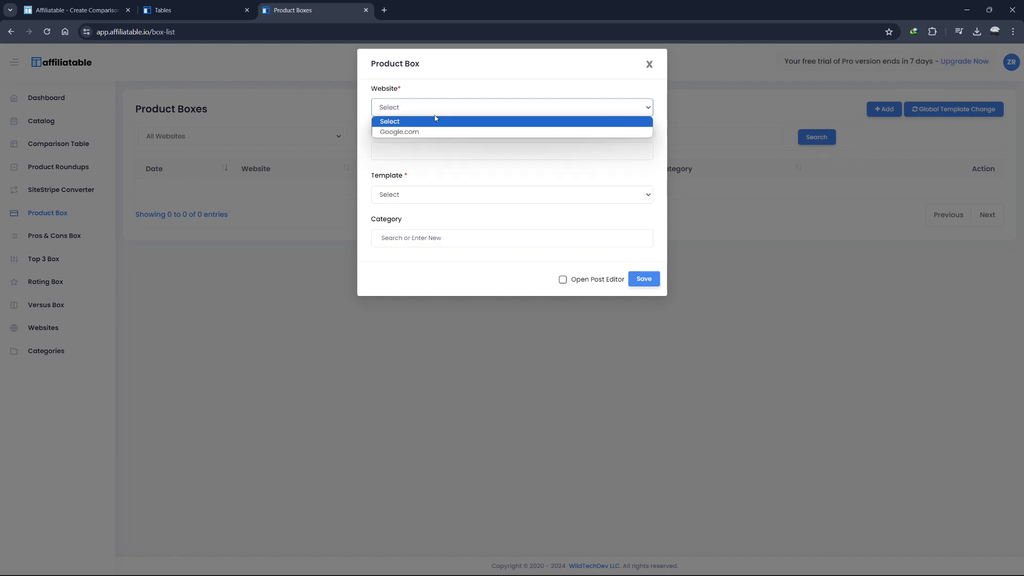
pyautogui.click(422, 130)
pyautogui.click(399, 151)
pyautogui.click(443, 175)
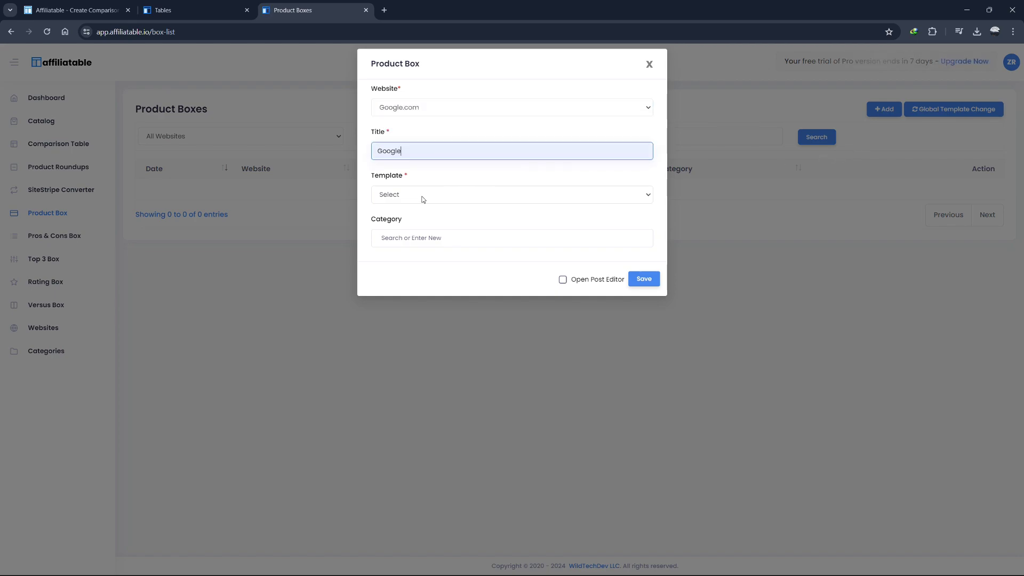
pyautogui.click(421, 194)
pyautogui.click(405, 230)
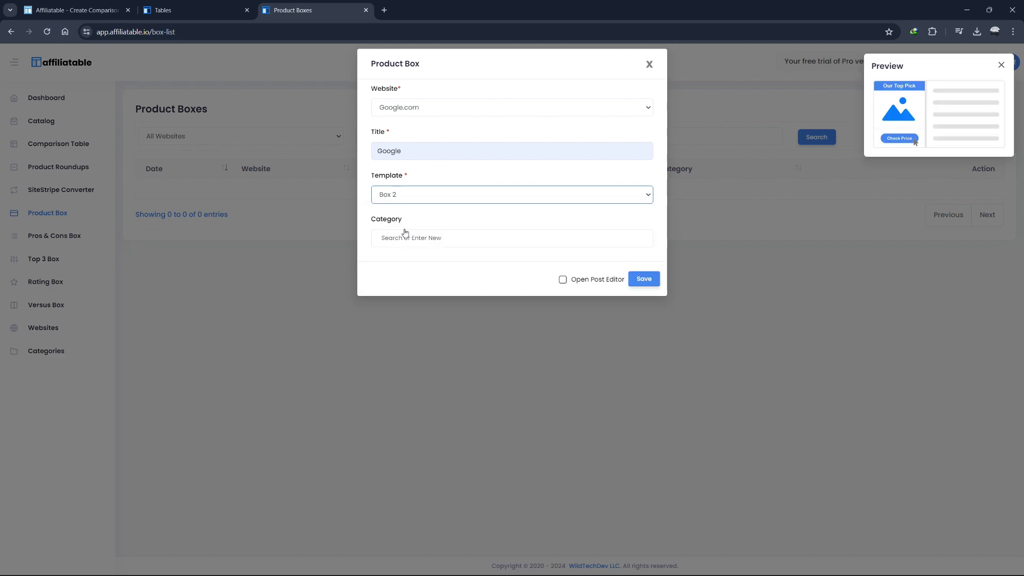
pyautogui.click(414, 240)
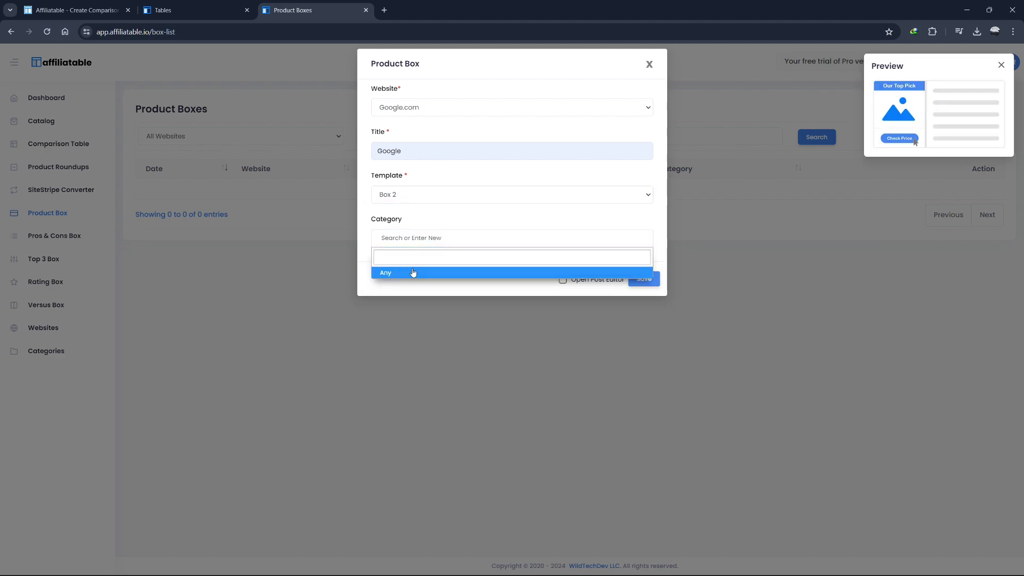
pyautogui.click(414, 271)
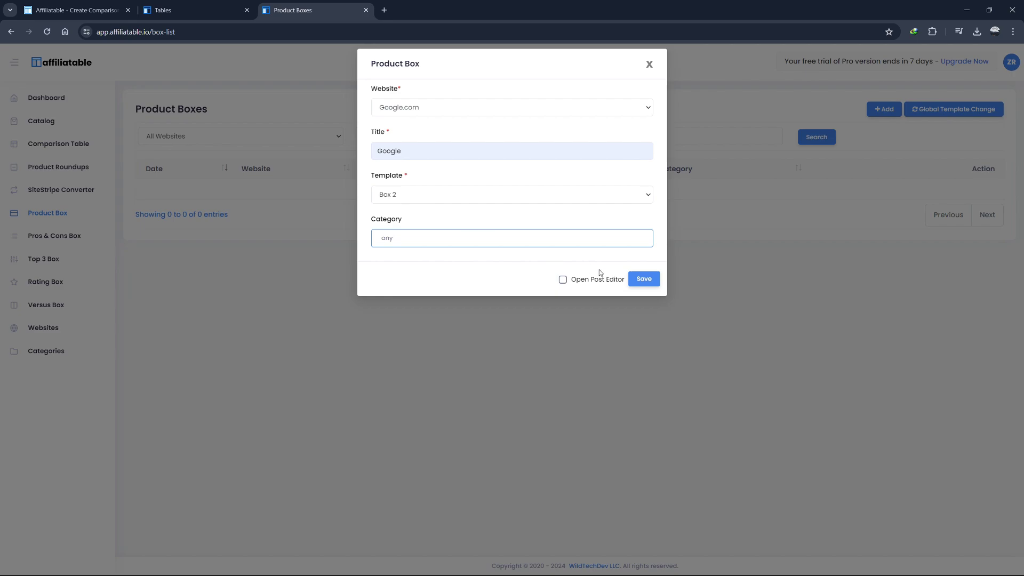
pyautogui.click(646, 280)
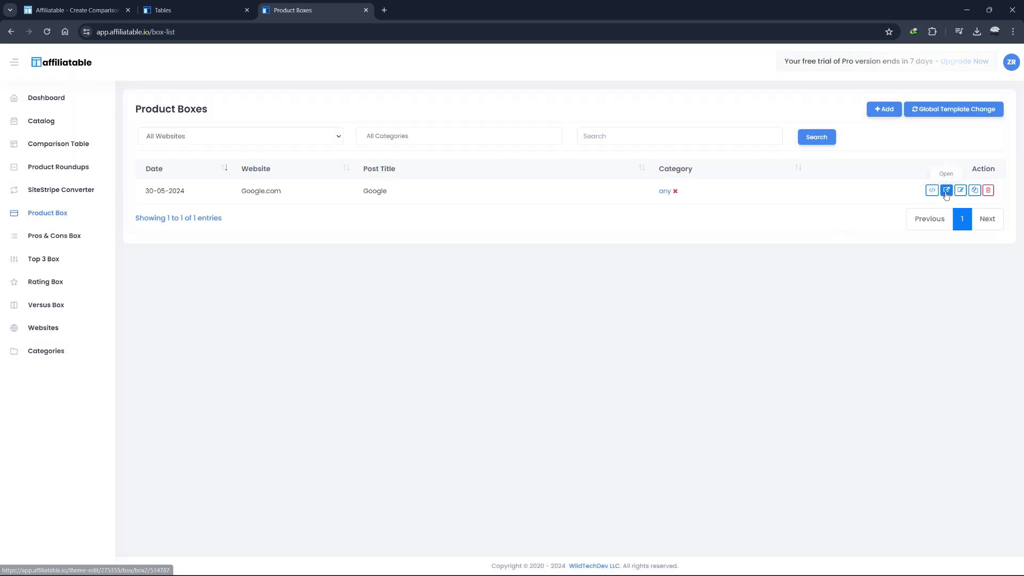
pyautogui.click(946, 191)
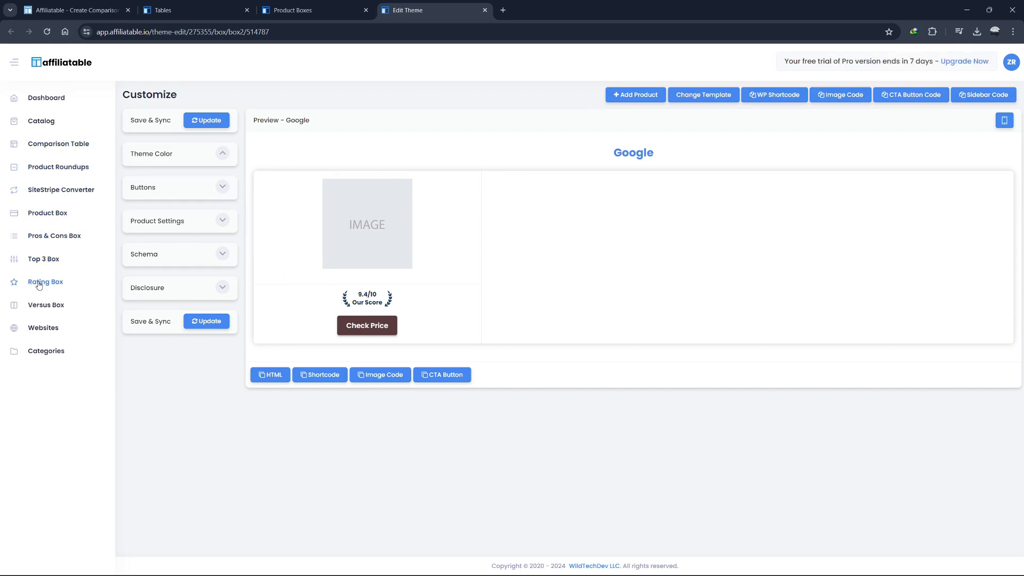
# - Create a pros and cons box for Google.com titled Google with template Pros/Cons 1 and category any
pyautogui.click(50, 240)
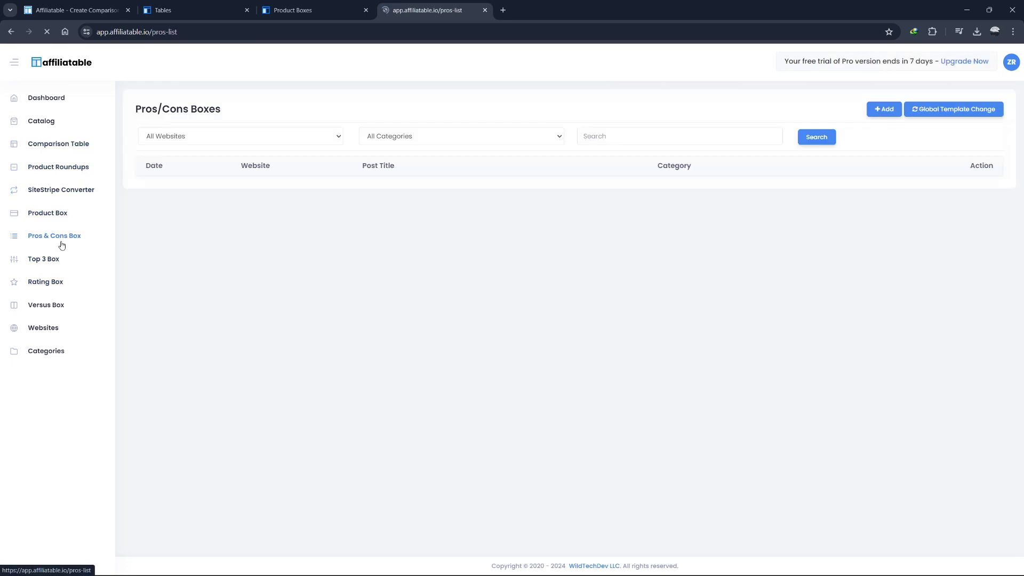
pyautogui.click(883, 109)
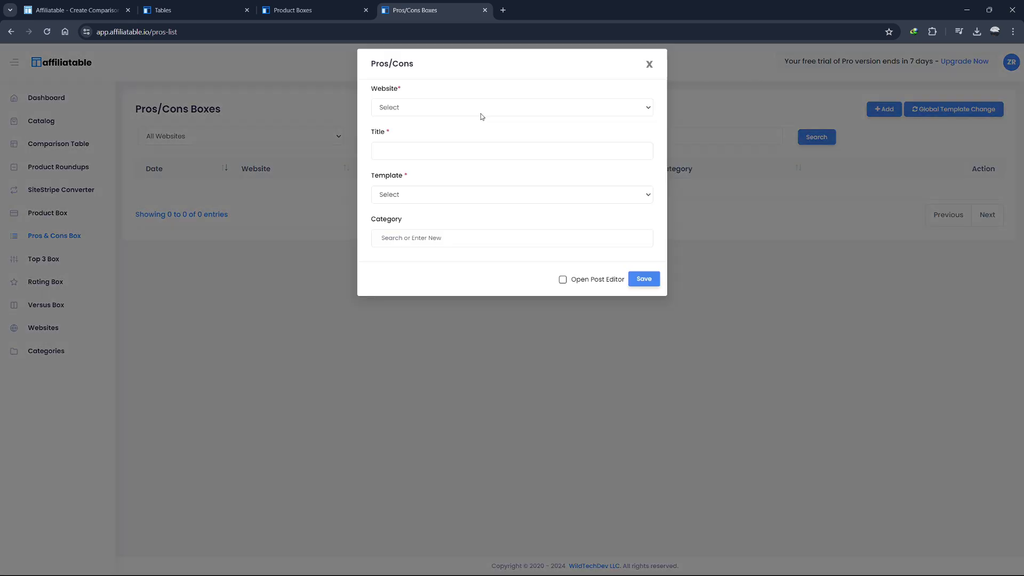
pyautogui.click(405, 107)
pyautogui.click(397, 131)
pyautogui.click(405, 151)
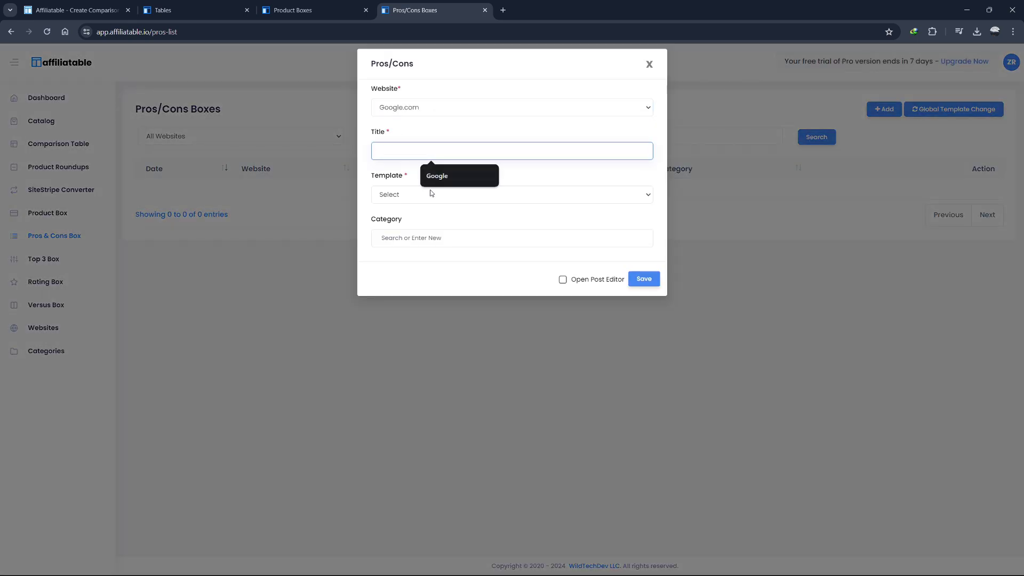
pyautogui.click(438, 176)
pyautogui.click(432, 194)
pyautogui.click(432, 219)
pyautogui.click(430, 239)
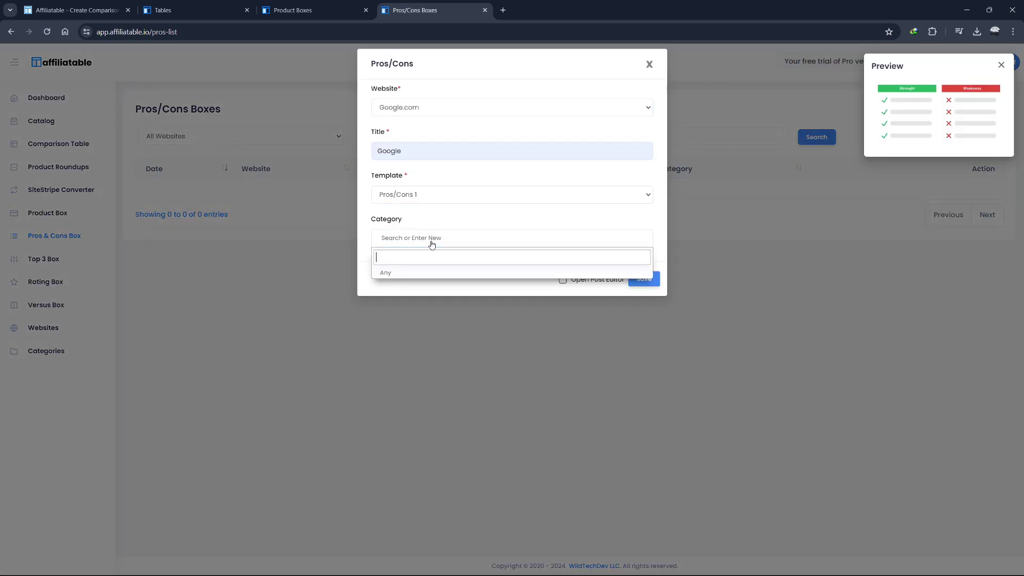
pyautogui.click(429, 274)
pyautogui.click(647, 279)
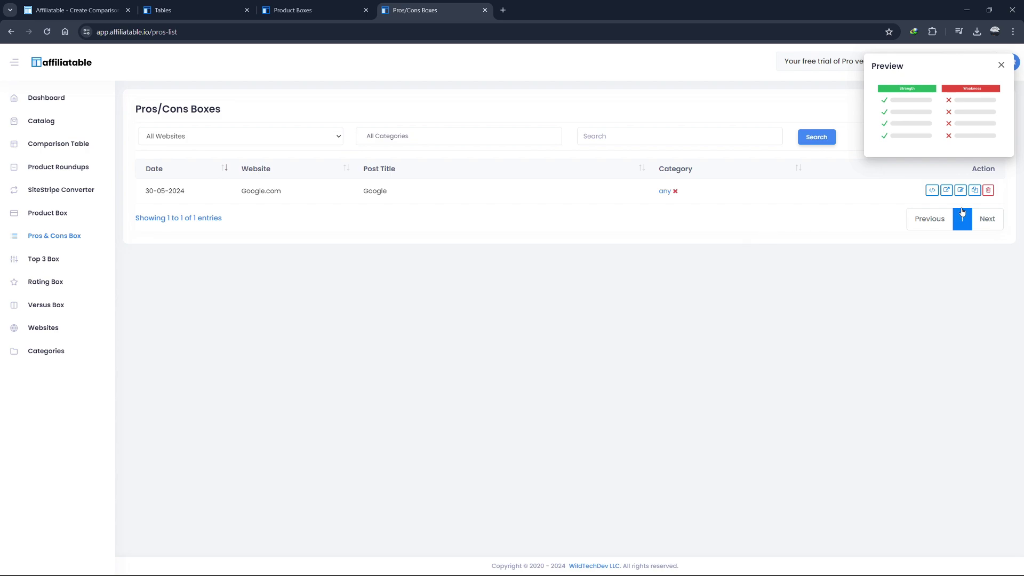
# - Open the Google pros and cons box for customization, examine its editor and template styles, and keep the current style
pyautogui.click(946, 190)
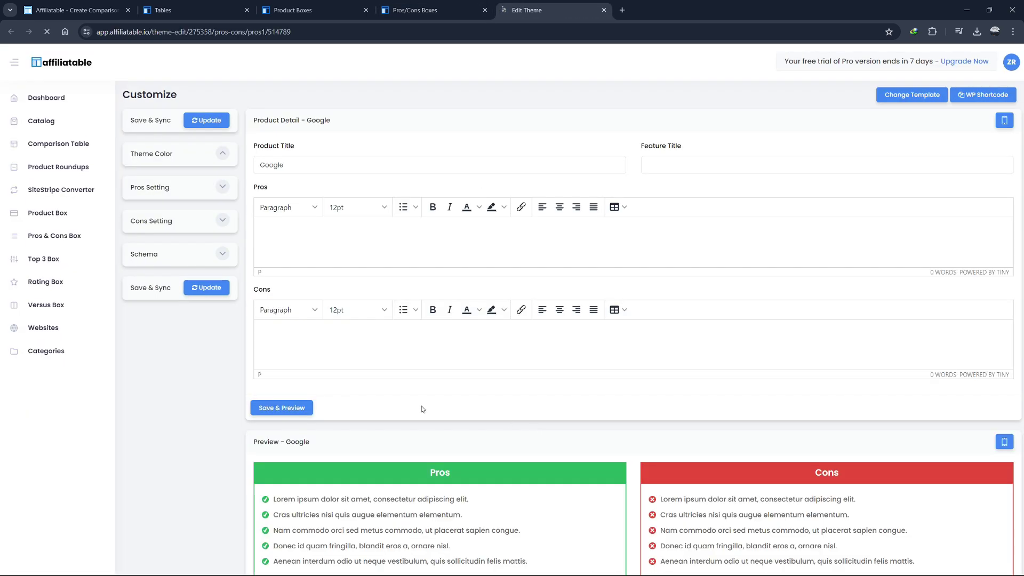
pyautogui.scroll(-3, 778, 451)
pyautogui.scroll(3, 804, 437)
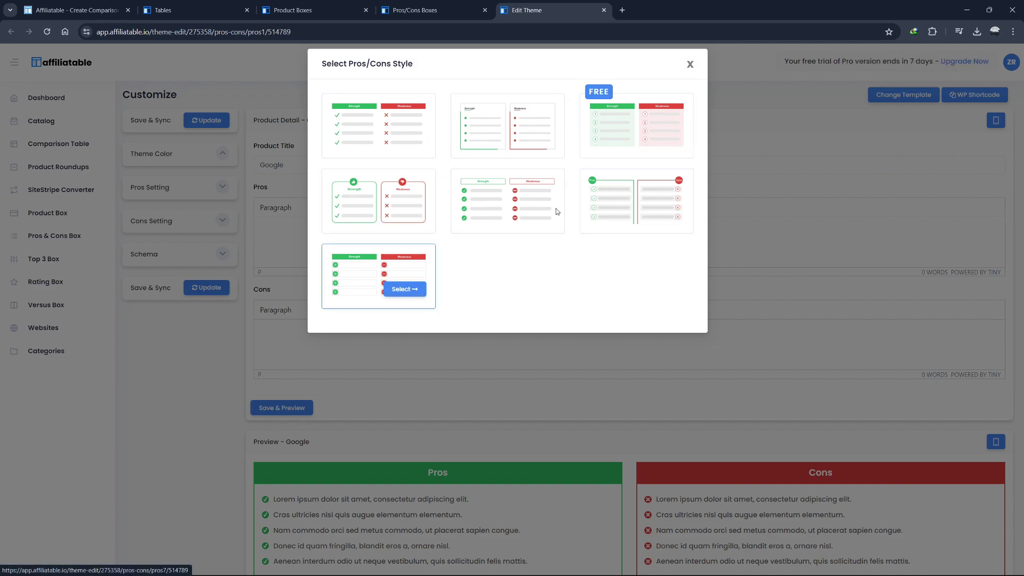
pyautogui.click(299, 210)
# - Create a Top 3 box for Google.com titled Google using the first template
pyautogui.click(46, 260)
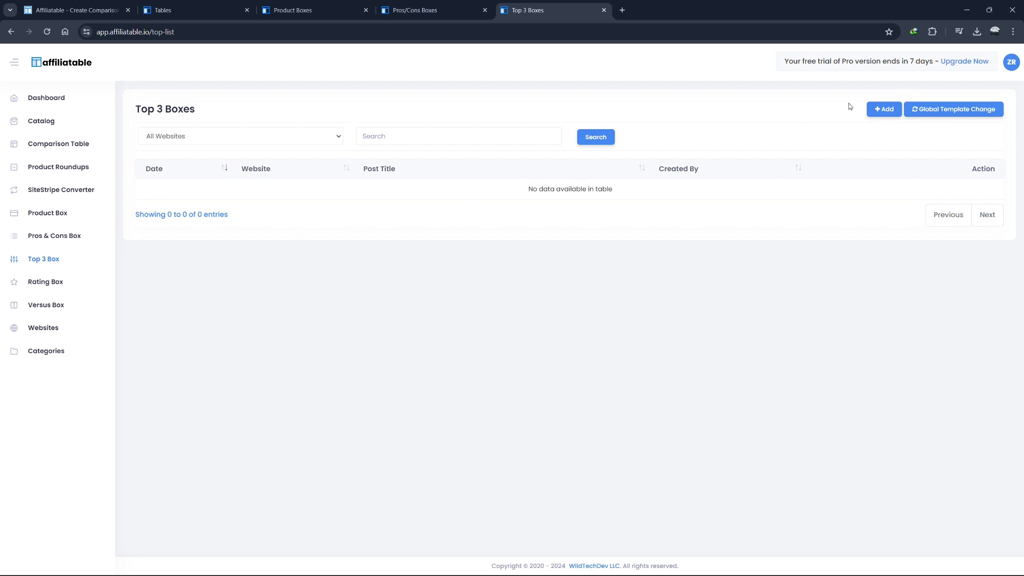
pyautogui.click(883, 109)
pyautogui.click(407, 132)
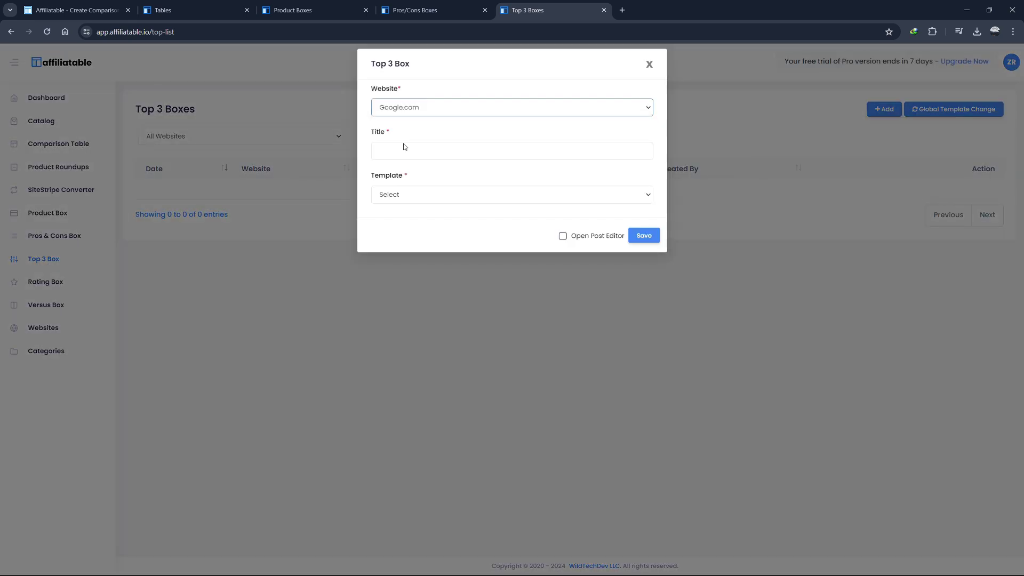
pyautogui.click(407, 151)
pyautogui.click(447, 177)
pyautogui.click(435, 195)
pyautogui.click(436, 219)
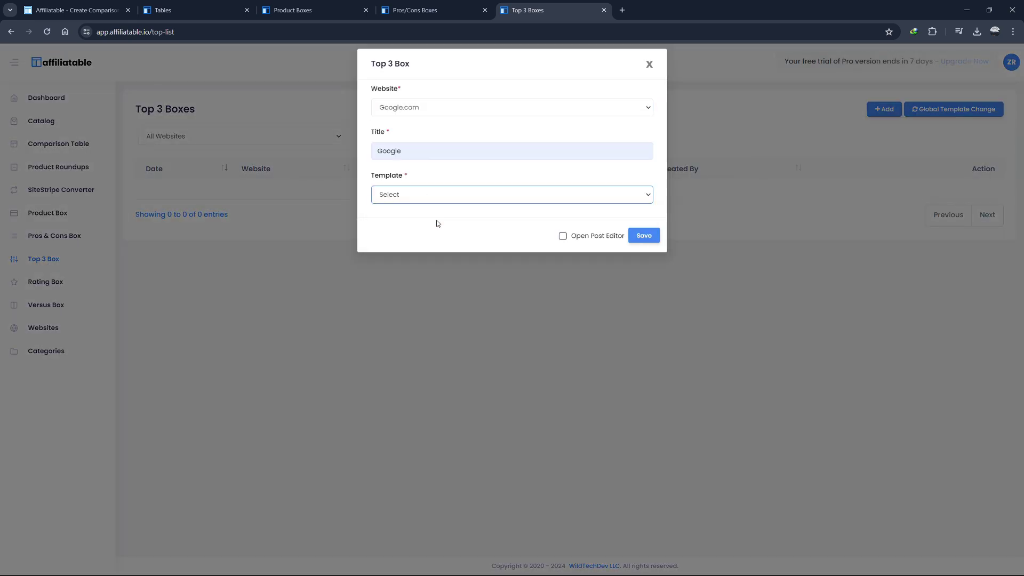
pyautogui.click(651, 238)
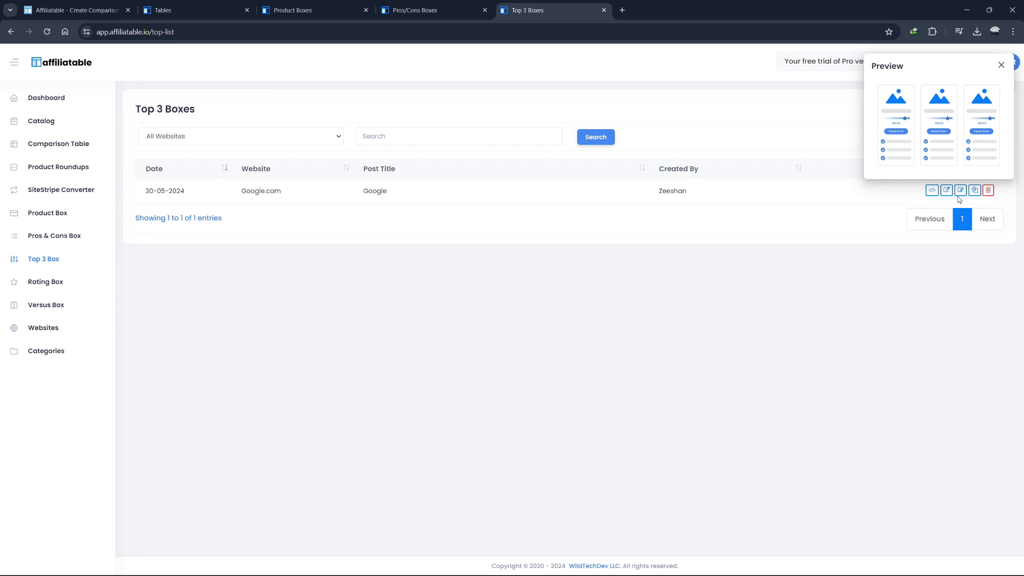
# - Open the Google Top 3 box for customization and browse its template styles without selecting one
pyautogui.click(947, 190)
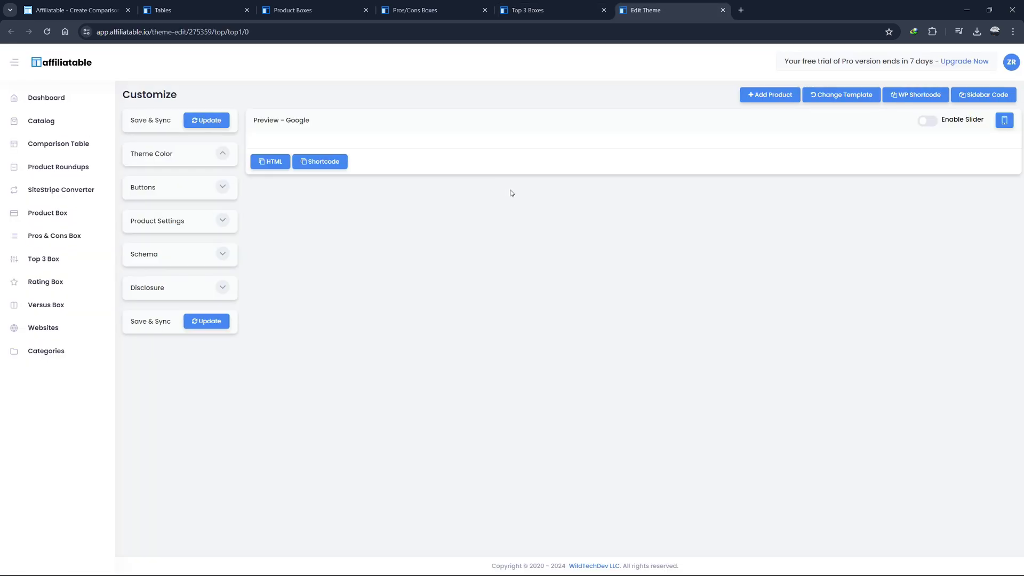
pyautogui.click(838, 96)
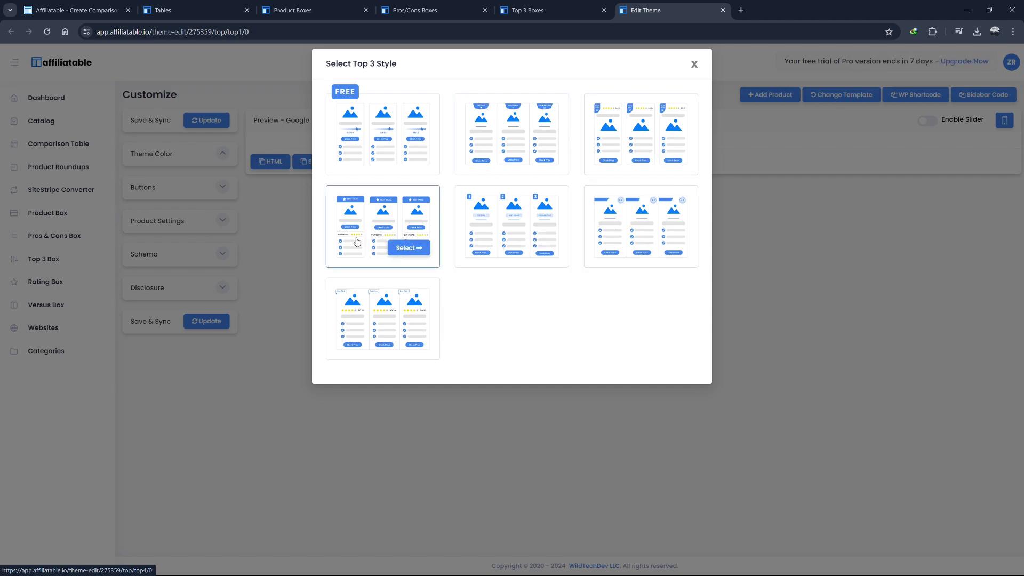
pyautogui.click(695, 65)
# - Create a versus box for Google.com titled Google using the first template, and dismiss the template preview
pyautogui.click(49, 306)
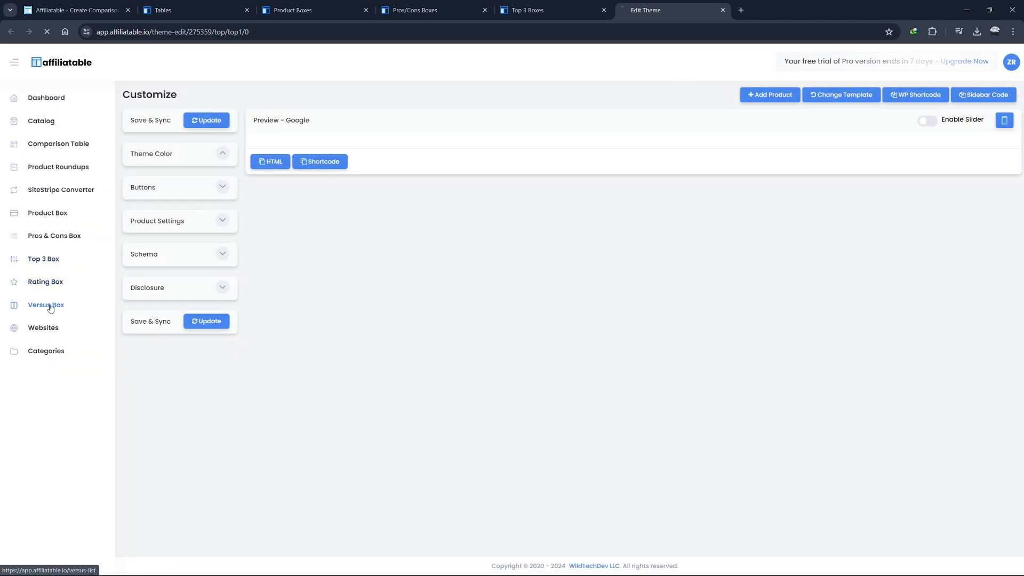
pyautogui.click(885, 109)
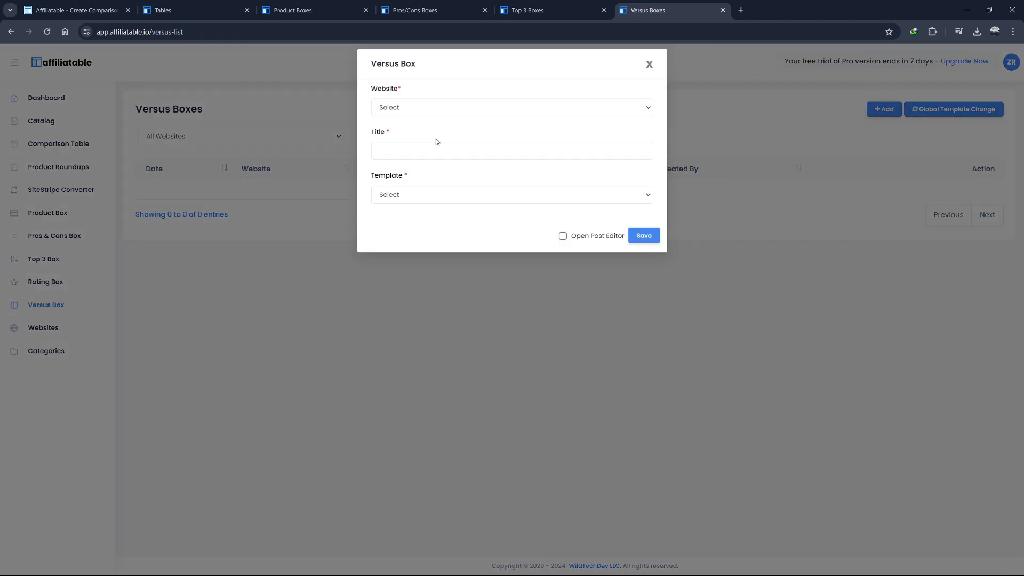
pyautogui.click(436, 108)
pyautogui.click(405, 130)
pyautogui.click(413, 150)
pyautogui.click(426, 176)
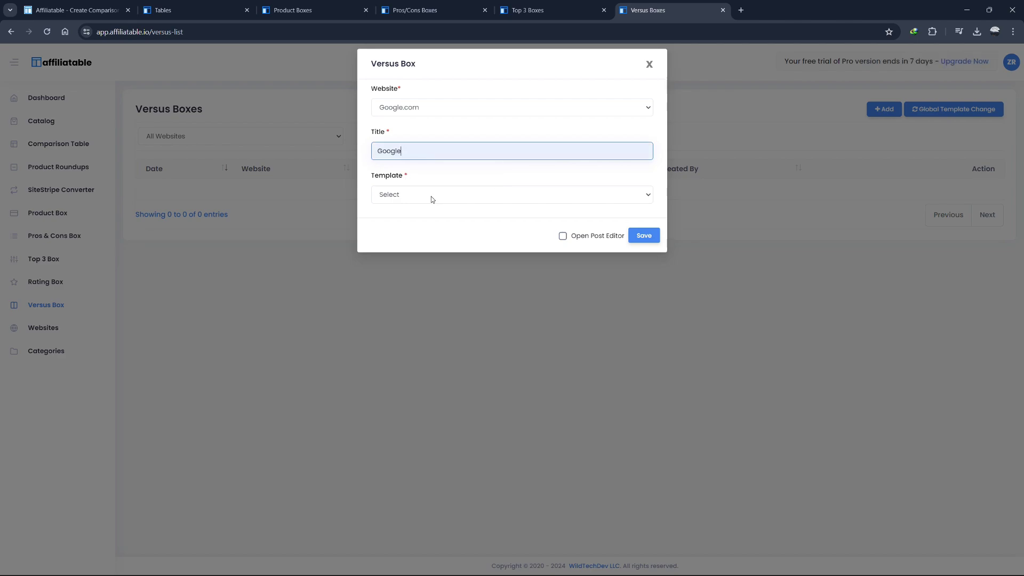
pyautogui.click(430, 196)
pyautogui.click(430, 220)
pyautogui.click(676, 236)
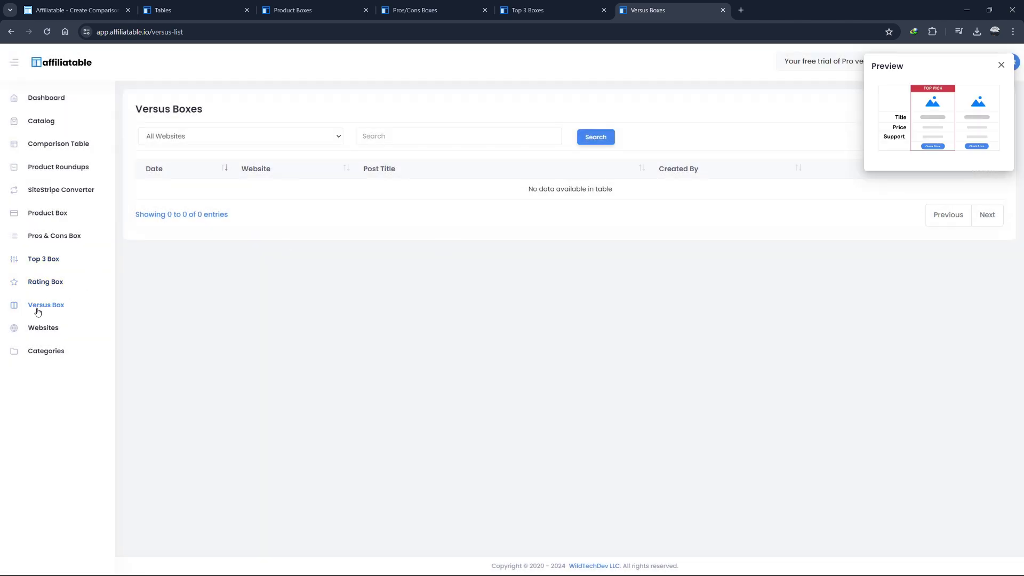
pyautogui.click(1000, 66)
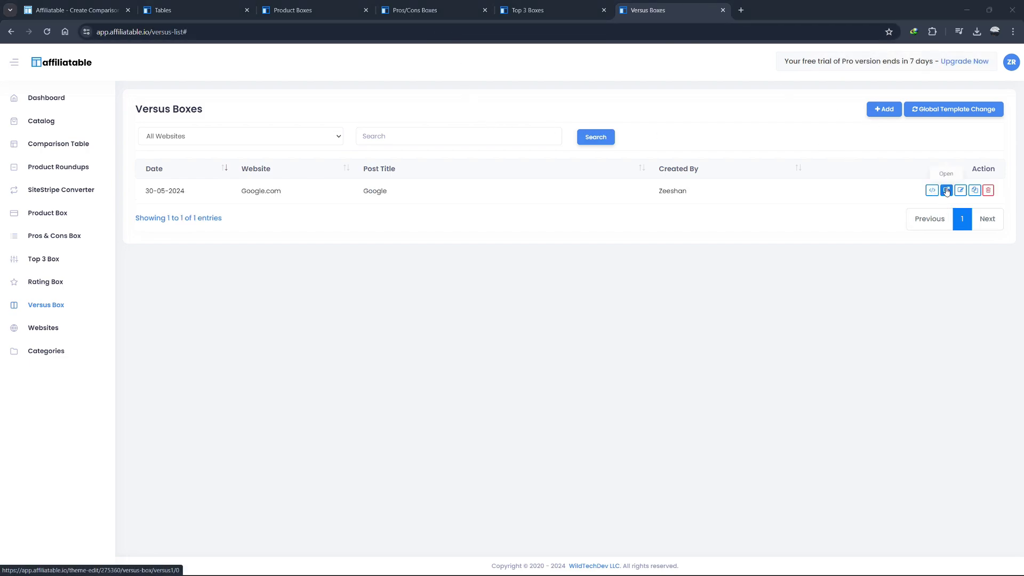
# - Open the Google versus box for customization and browse its available styles without selecting one
pyautogui.click(946, 190)
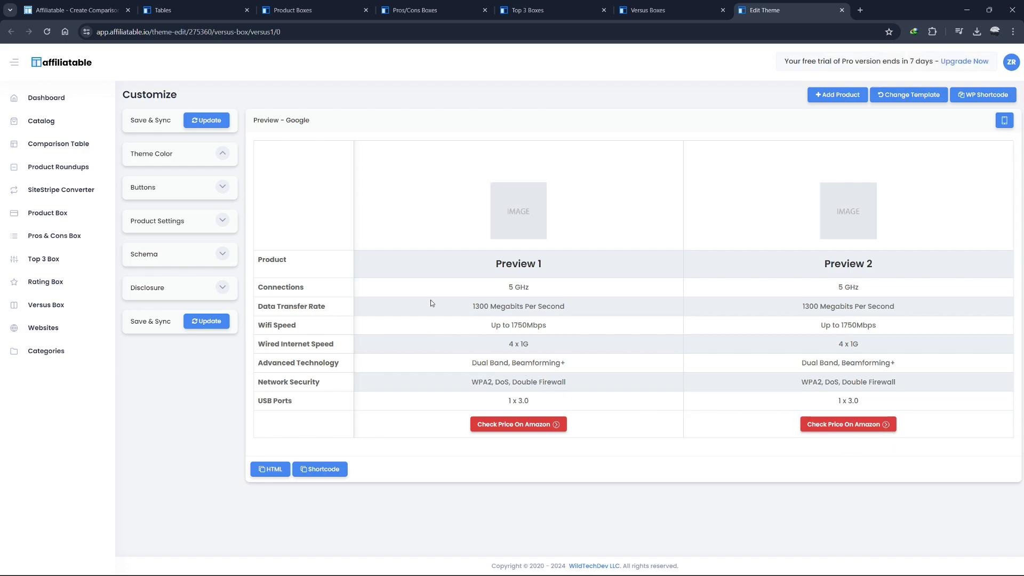
pyautogui.click(888, 95)
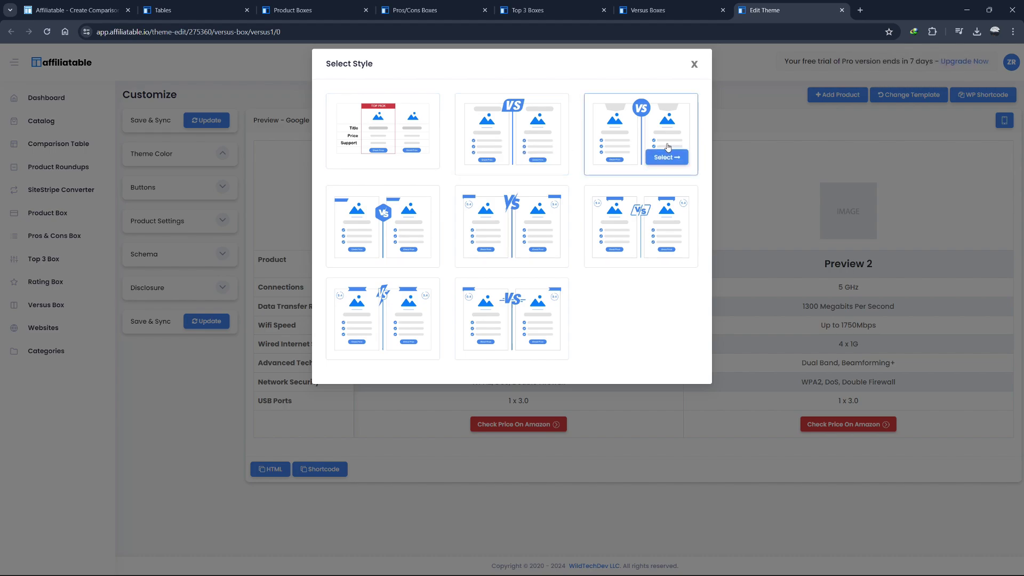
pyautogui.click(693, 64)
# - Examine the Amazon and Geni.us integration fields in Google.com's website settings without saving, and open the categories list
pyautogui.click(54, 330)
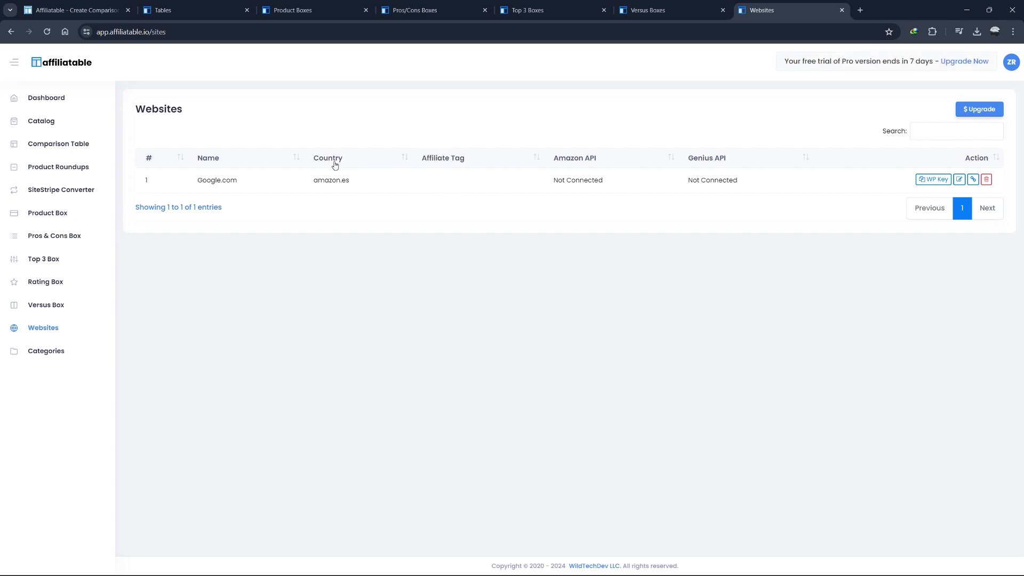
pyautogui.click(959, 181)
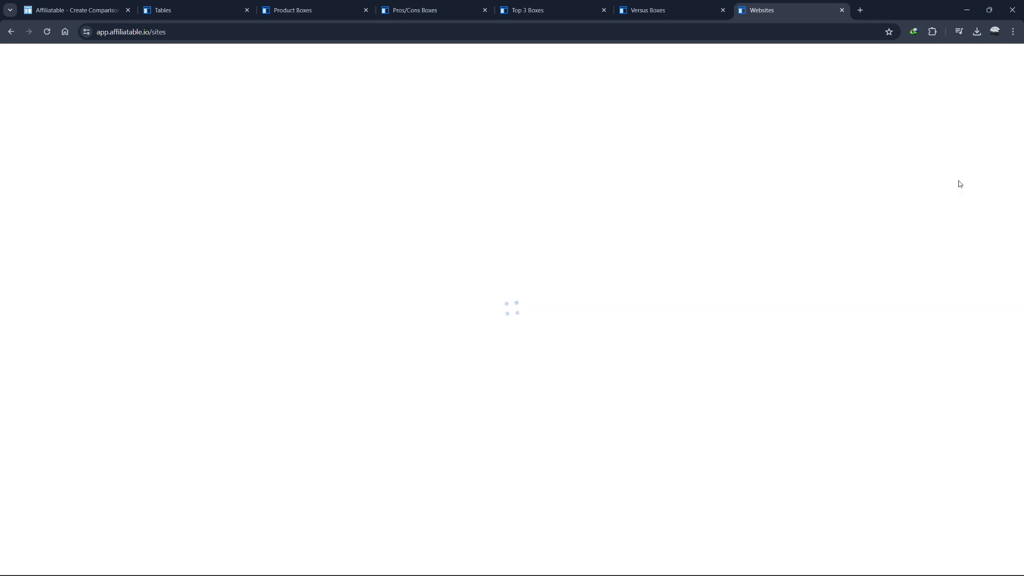
pyautogui.click(576, 153)
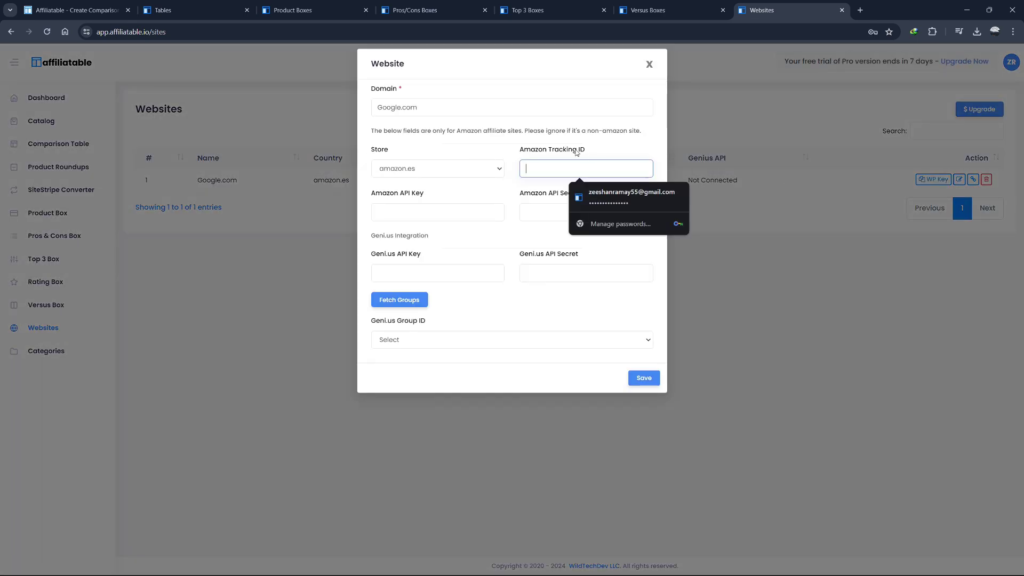
pyautogui.click(524, 209)
pyautogui.click(520, 246)
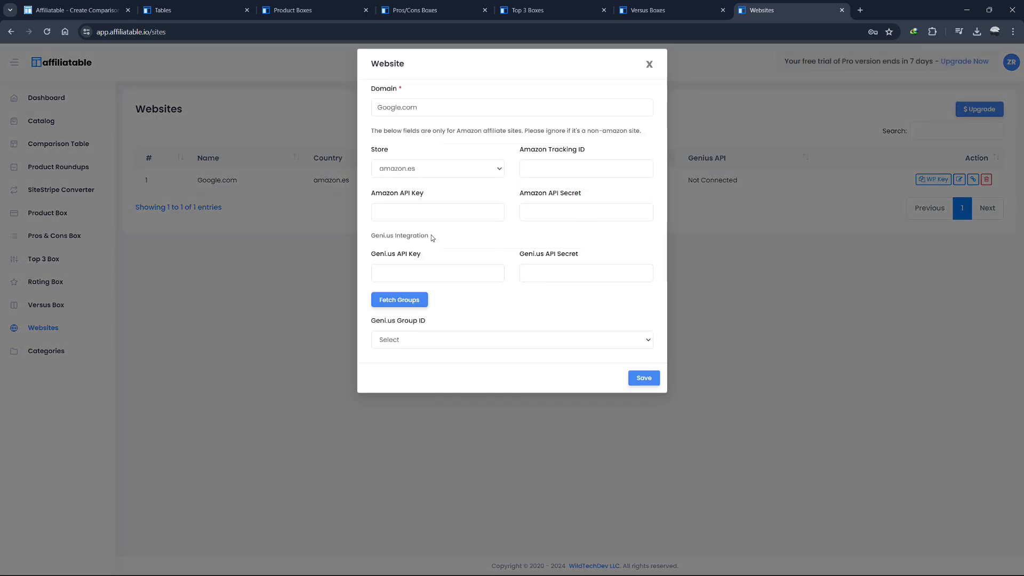
pyautogui.click(649, 65)
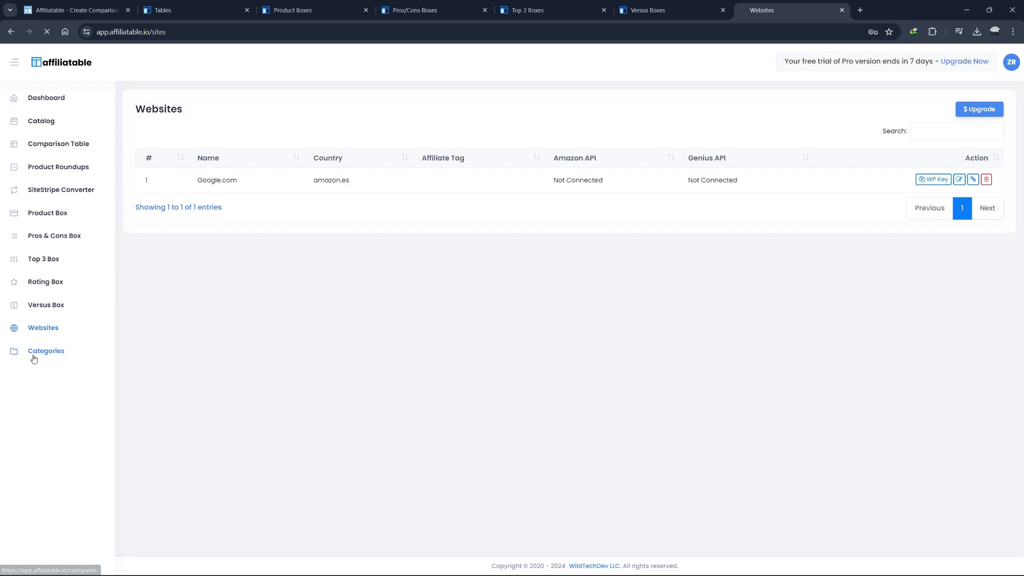
pyautogui.click(35, 353)
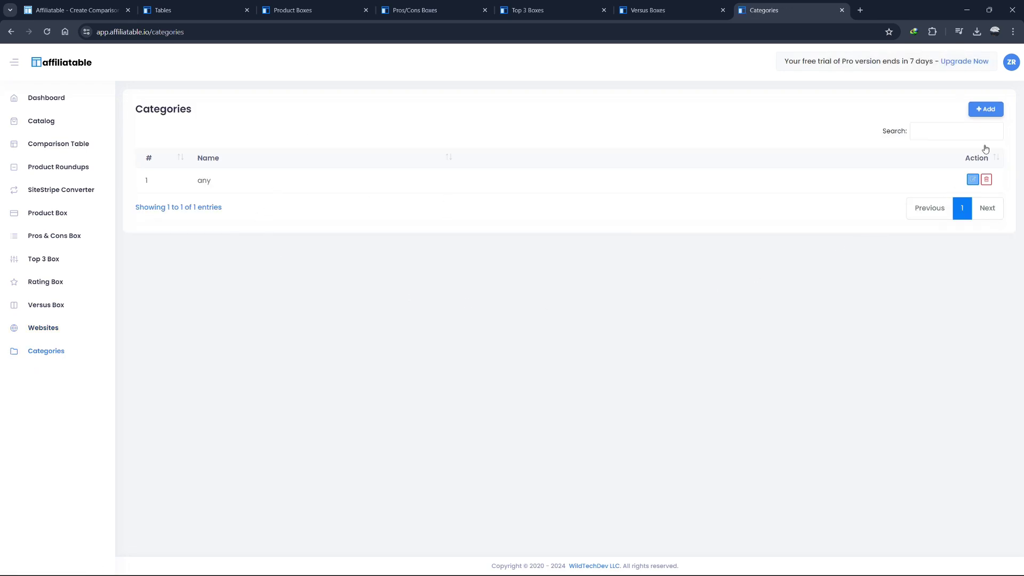
# - Open the category named any for editing, save it under the same name, and dismiss the notification
pyautogui.click(972, 179)
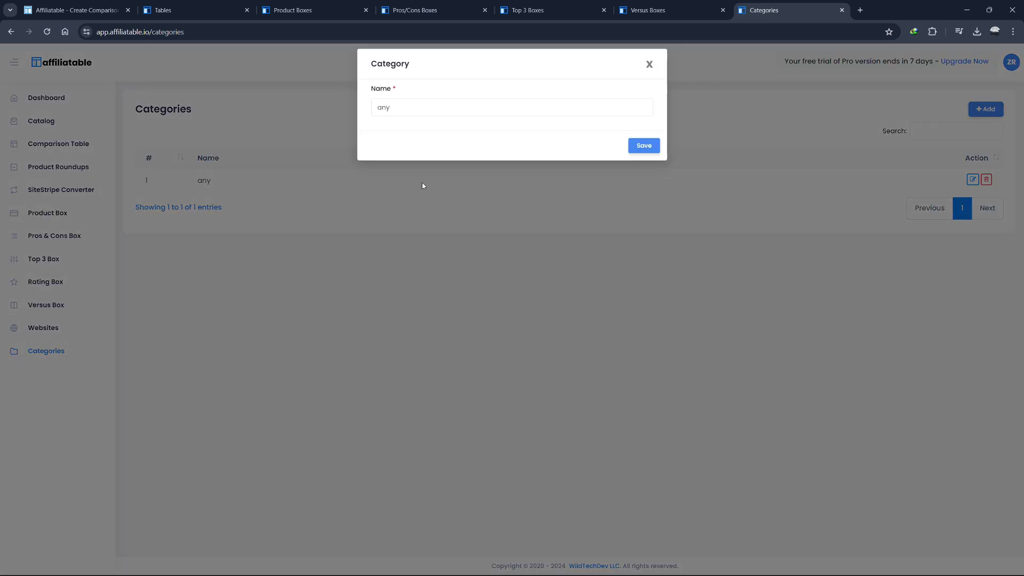
pyautogui.click(430, 111)
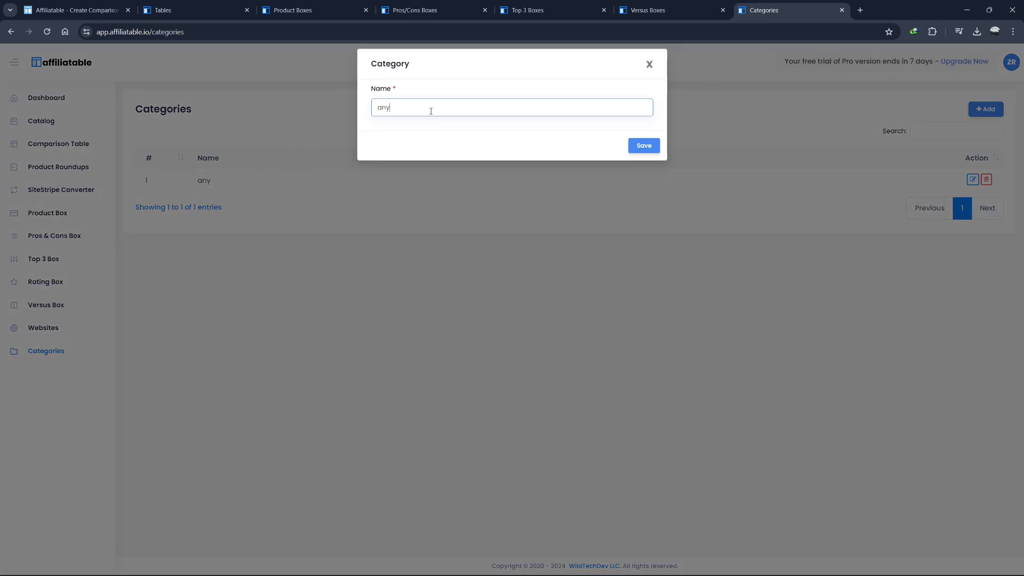
pyautogui.click(644, 145)
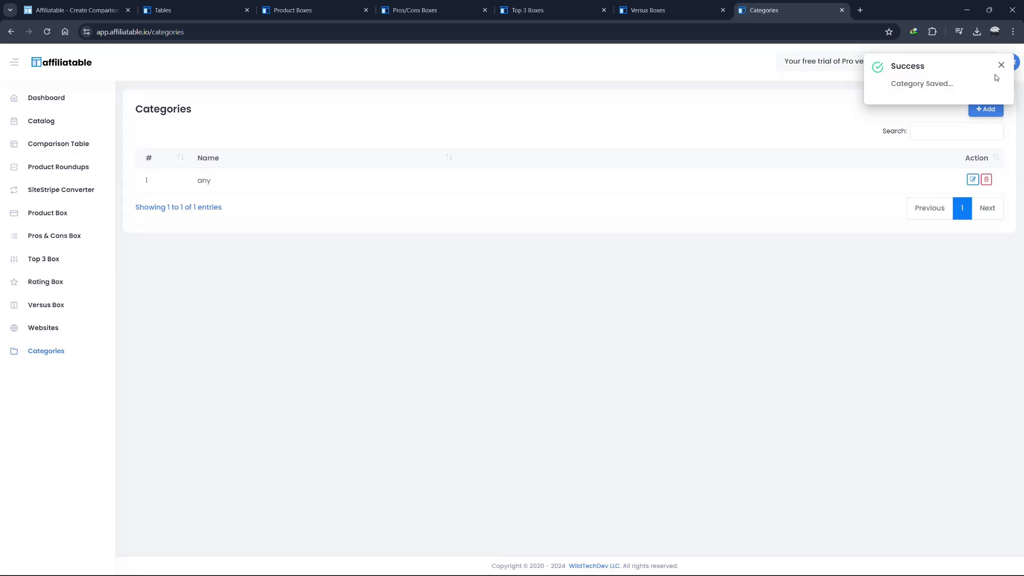
pyautogui.click(1001, 65)
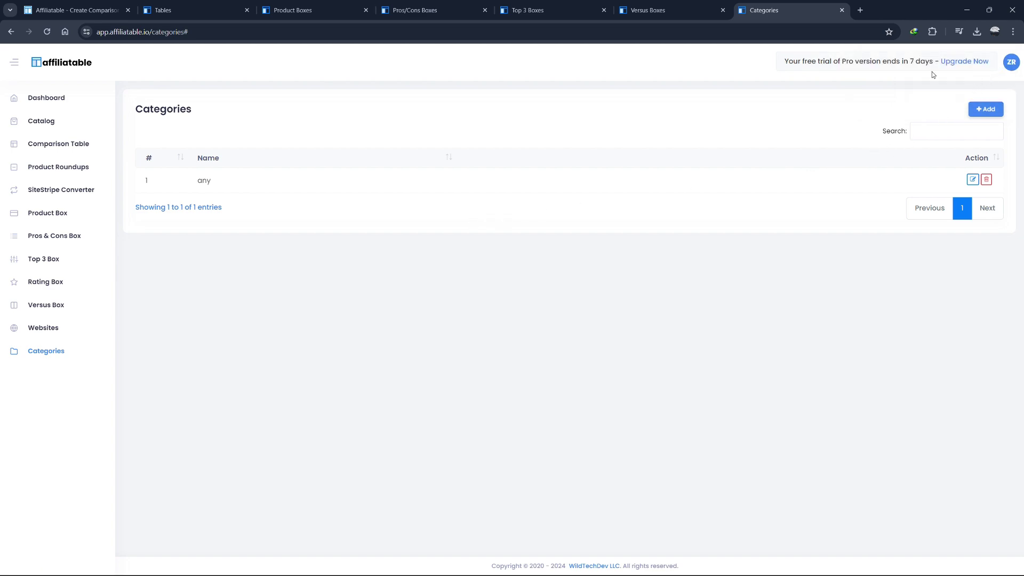
# - Open the affiliate program dashboard from the account options, examine the referral link, and close the dashboard
pyautogui.click(1011, 62)
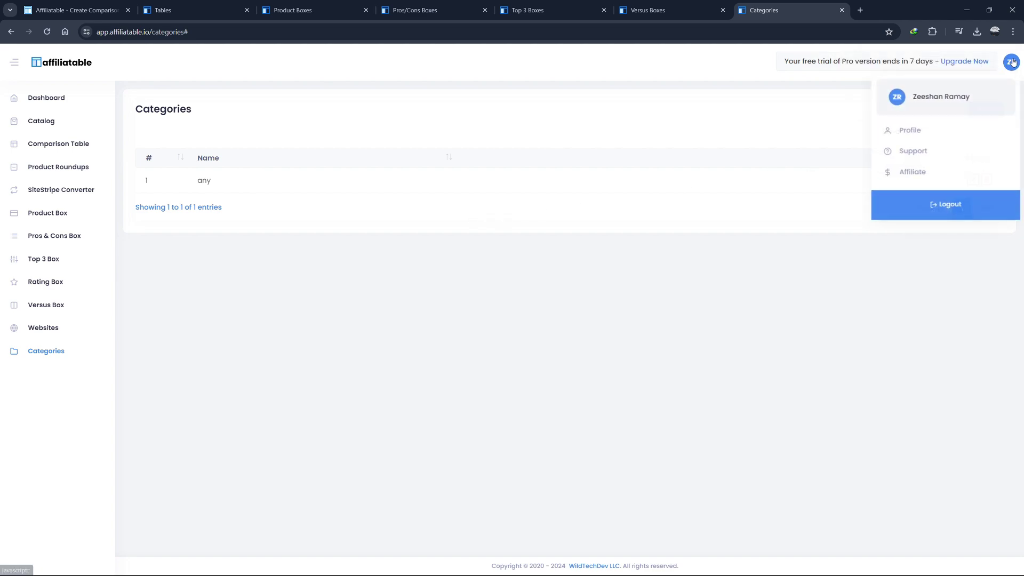
pyautogui.click(914, 175)
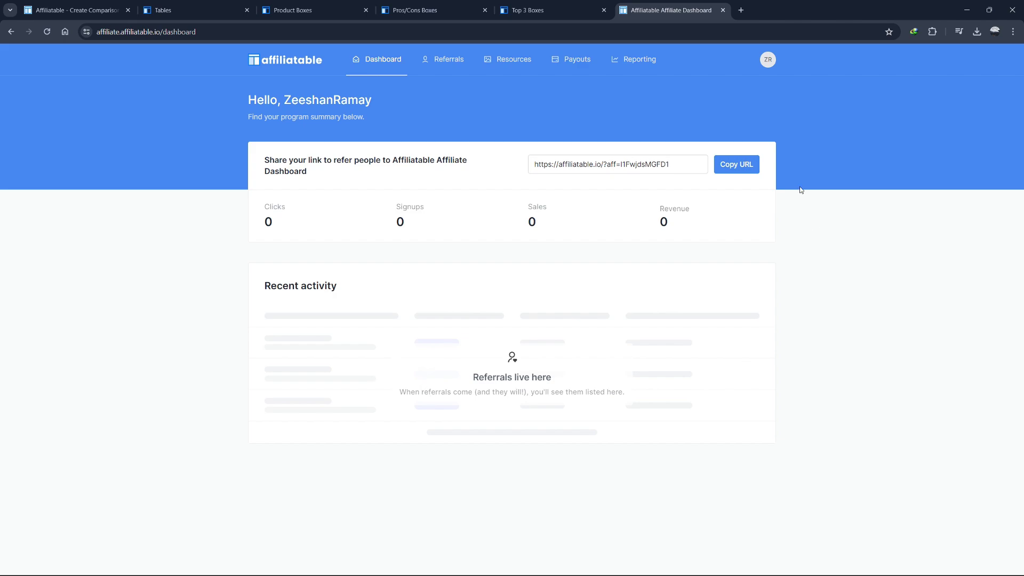
pyautogui.moveTo(671, 164); pyautogui.dragTo(530, 161)
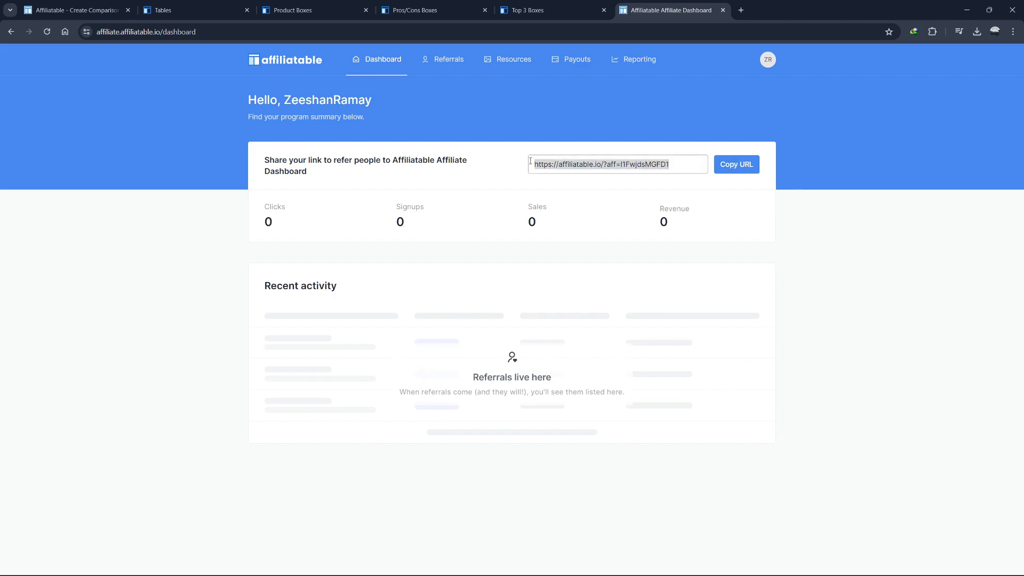
pyautogui.click(715, 149)
pyautogui.middleClick(637, 7)
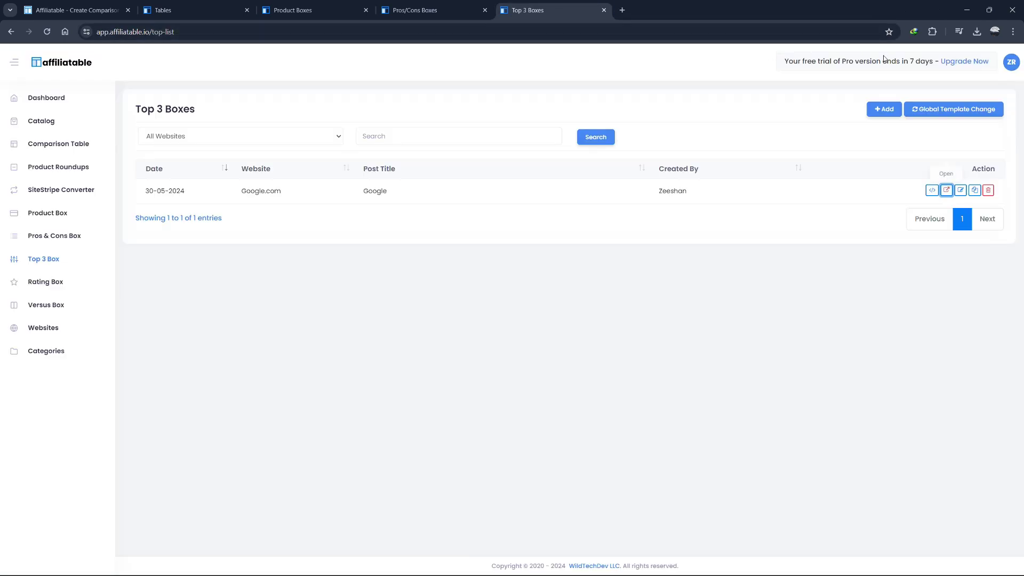
# - Open the support tickets page and examine the fields of the new support ticket form
pyautogui.click(1011, 63)
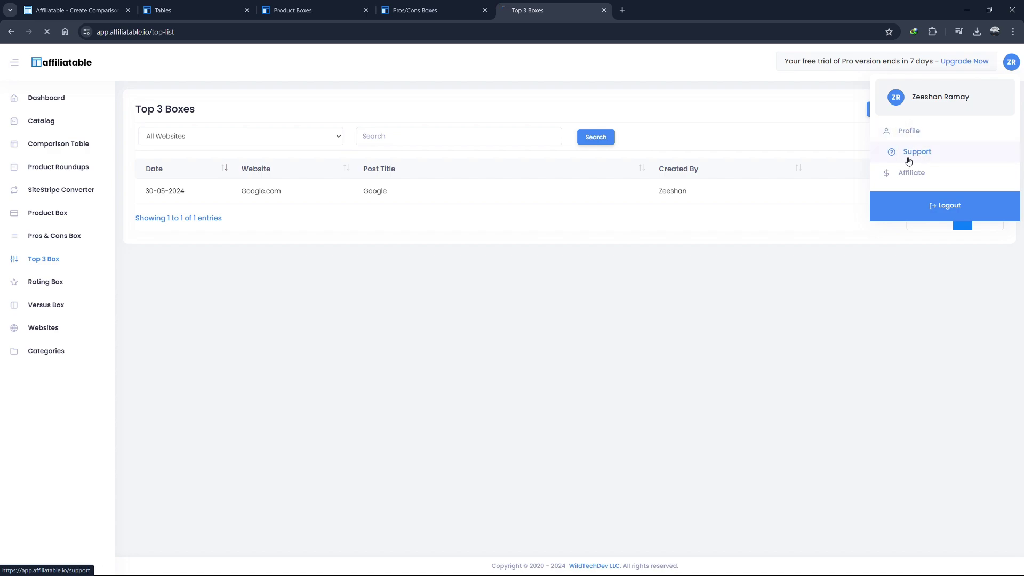
pyautogui.click(918, 155)
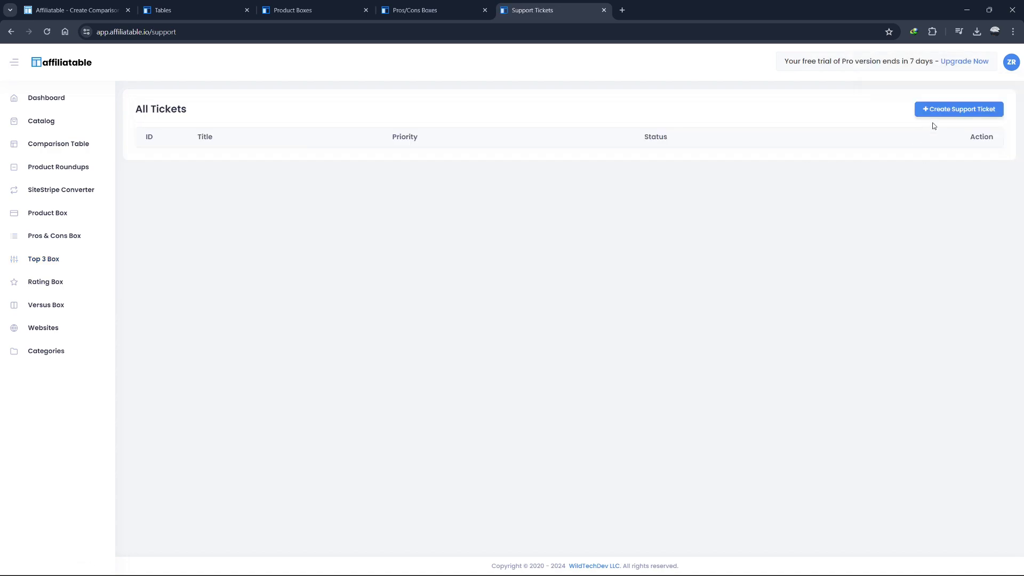
pyautogui.click(960, 108)
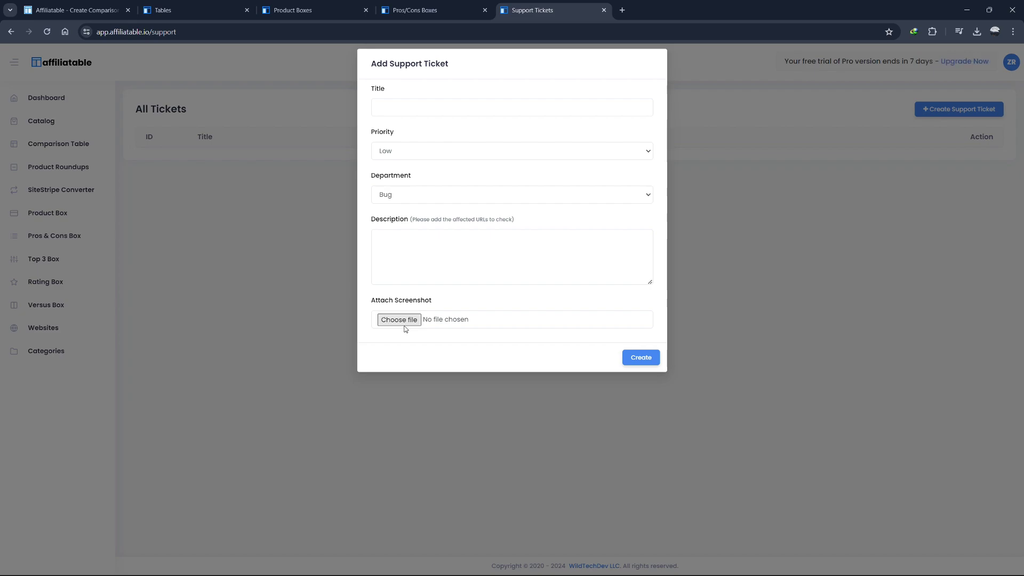
pyautogui.click(639, 358)
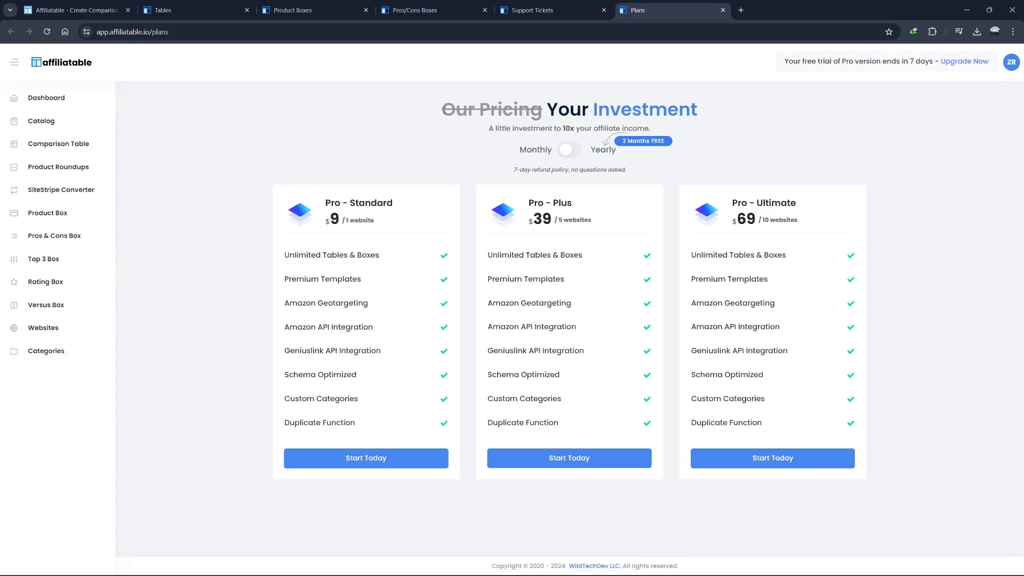
# - Examine the plans page heading and the Pro - Standard plan's name and monthly price
pyautogui.moveTo(442, 110); pyautogui.dragTo(711, 110)
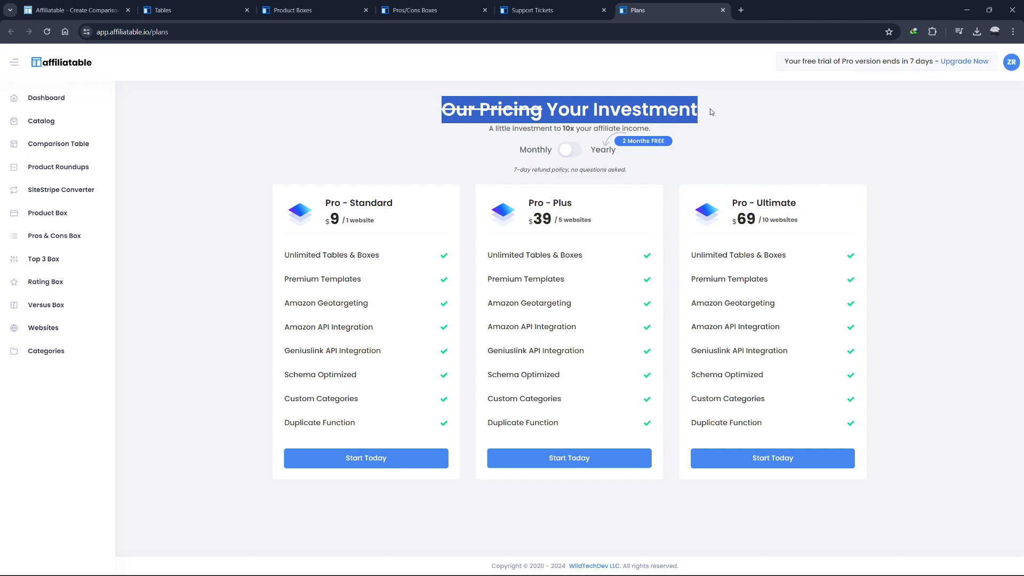
pyautogui.click(711, 111)
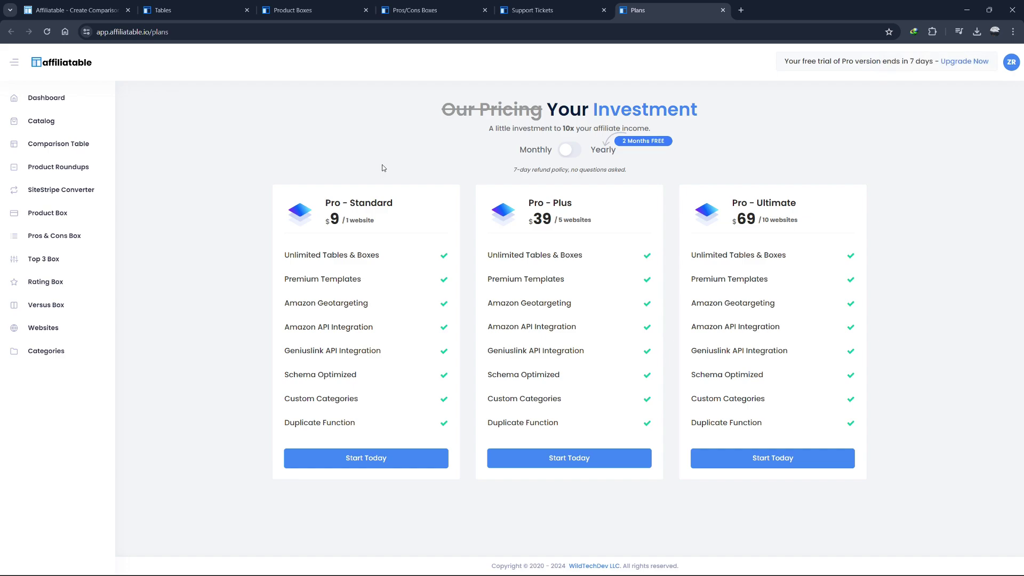
pyautogui.moveTo(349, 204); pyautogui.dragTo(390, 207)
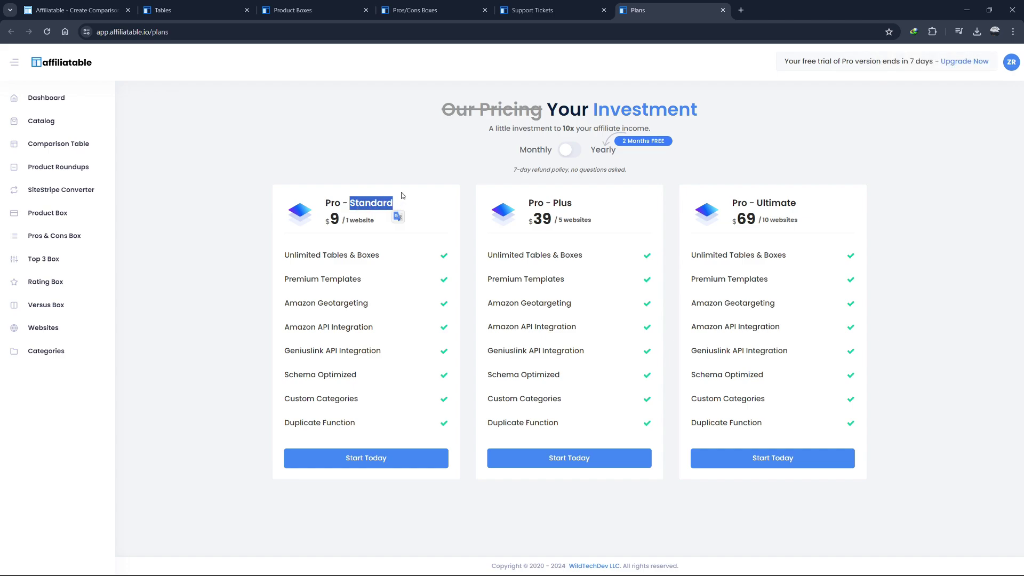
pyautogui.click(327, 219)
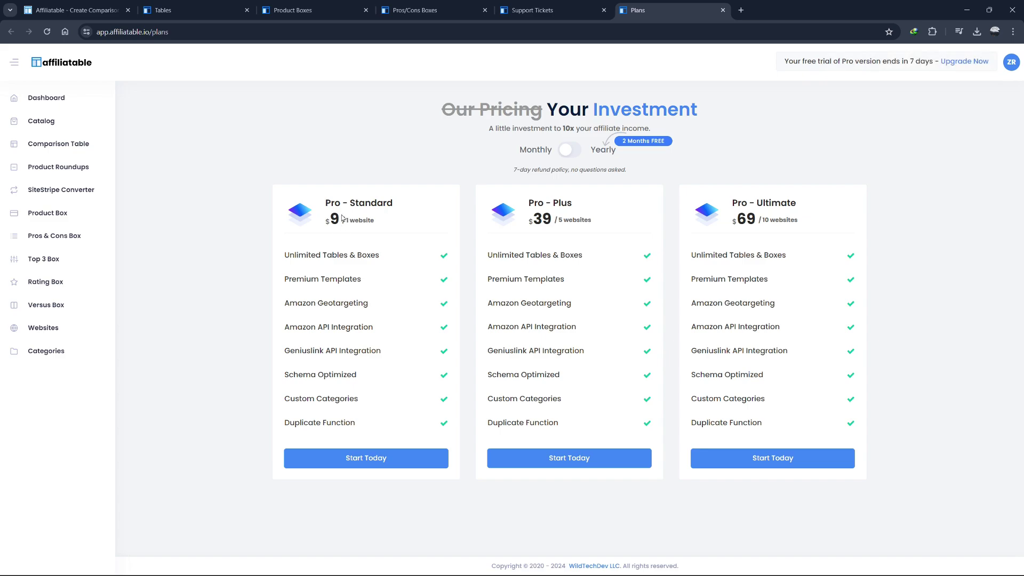
# - Examine the Pro - Standard plan's included features, and compare its yearly price with the monthly one
pyautogui.moveTo(281, 255); pyautogui.dragTo(393, 239)
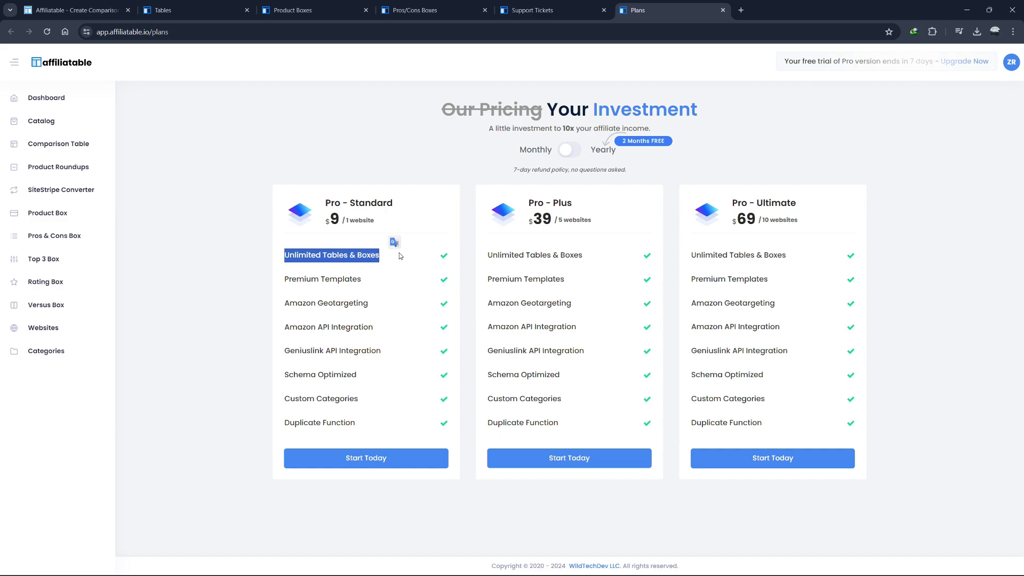
pyautogui.click(399, 256)
pyautogui.moveTo(369, 277); pyautogui.dragTo(280, 278)
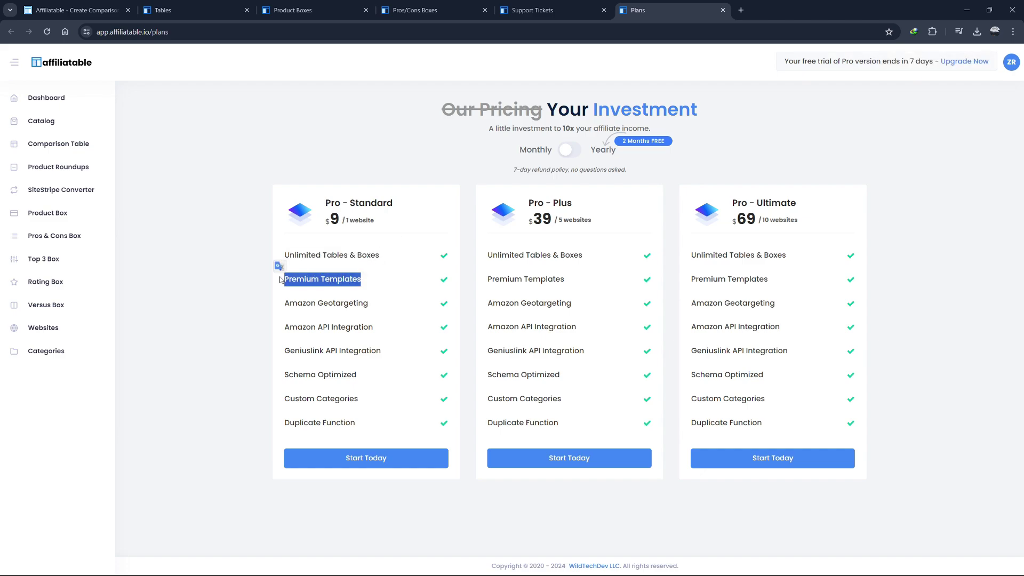
pyautogui.click(364, 293)
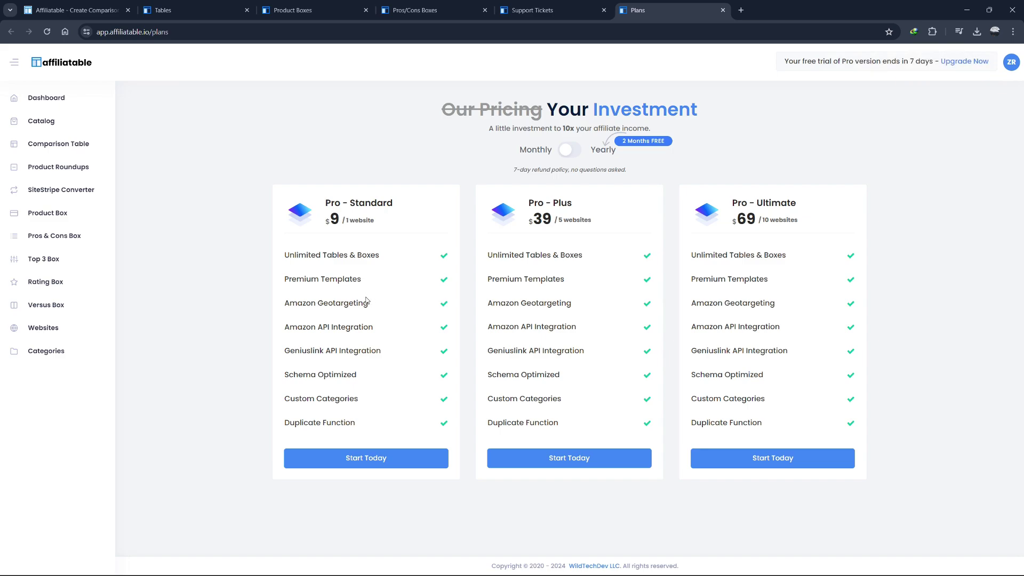
pyautogui.moveTo(368, 302); pyautogui.dragTo(283, 353)
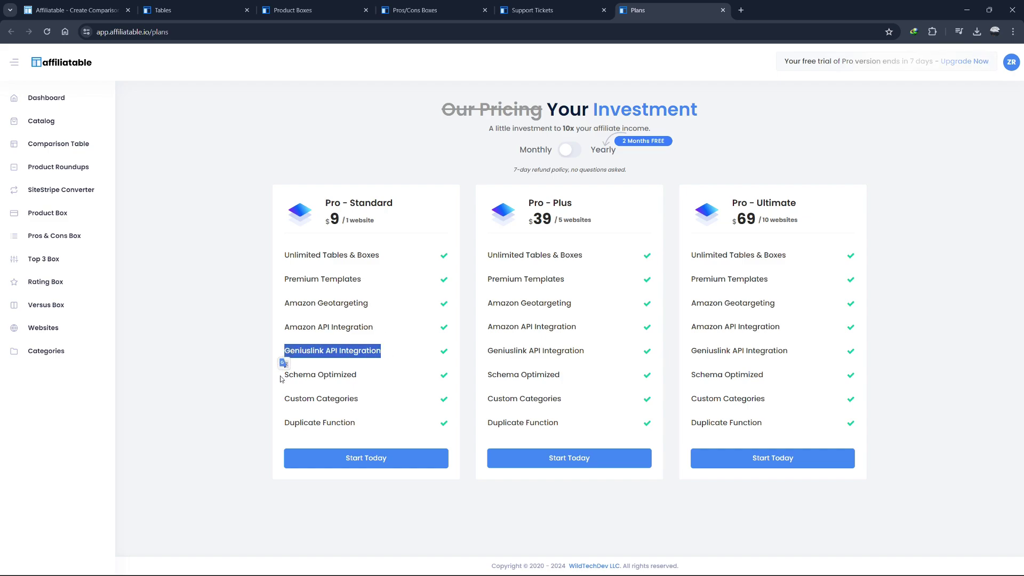
pyautogui.click(281, 379)
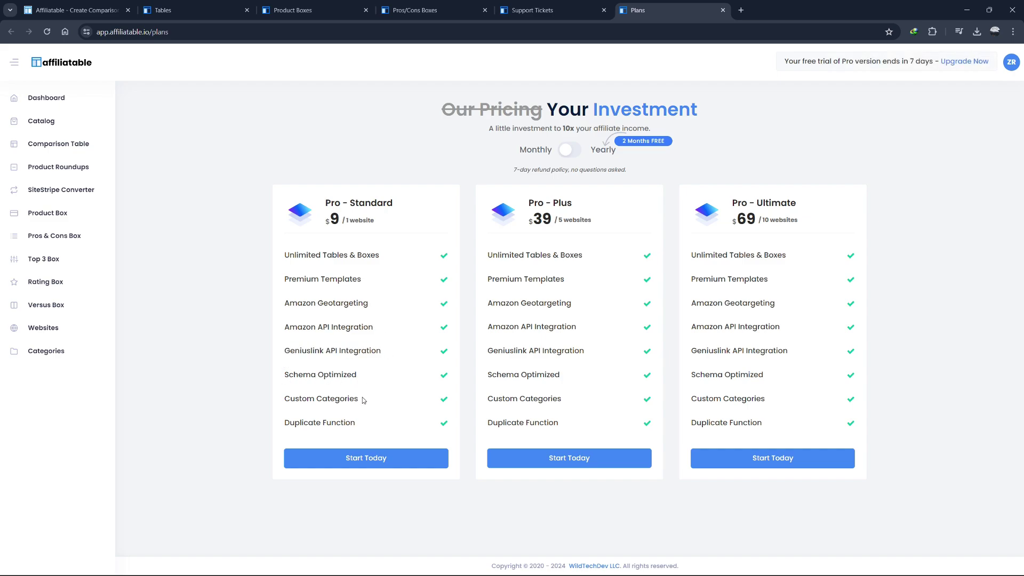
pyautogui.moveTo(368, 399); pyautogui.dragTo(283, 406)
pyautogui.click(281, 418)
pyautogui.moveTo(357, 423); pyautogui.dragTo(258, 437)
pyautogui.click(286, 410)
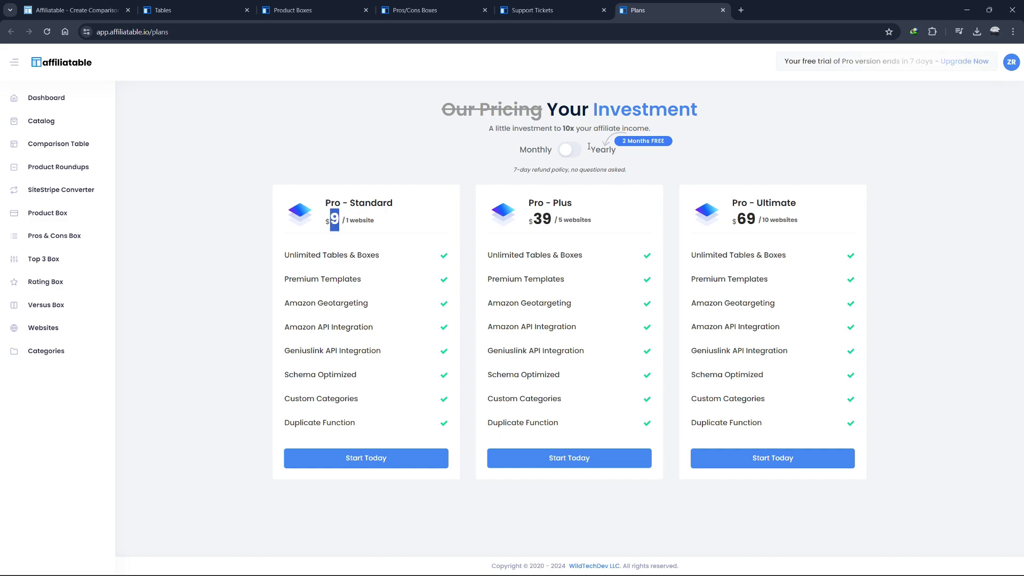
pyautogui.click(569, 150)
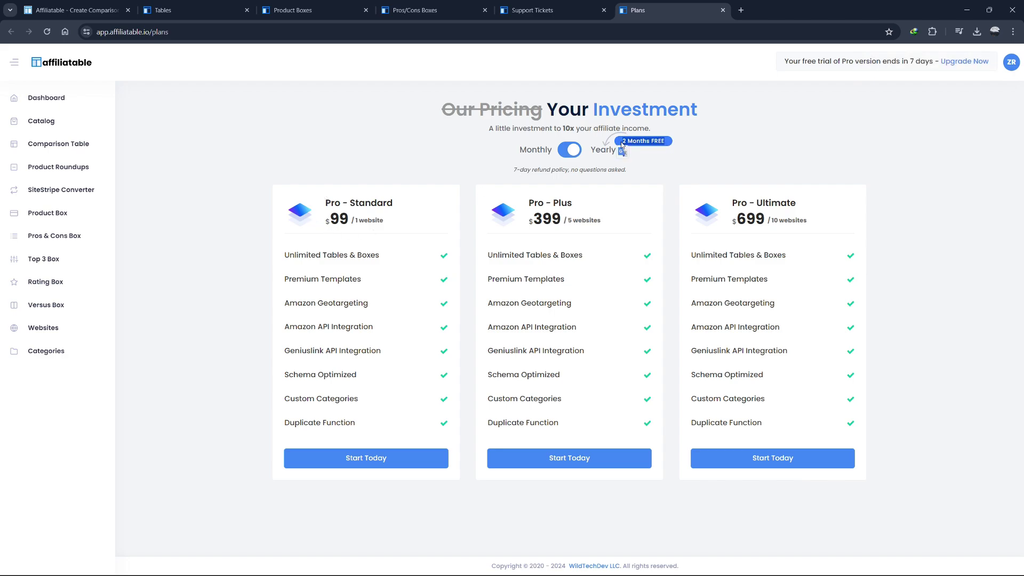
pyautogui.click(525, 151)
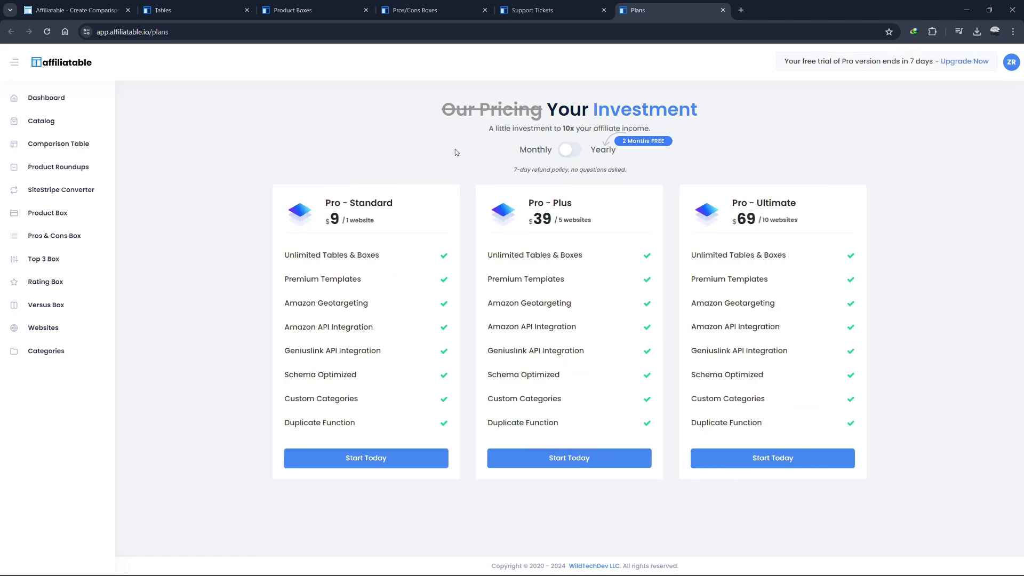
# - Examine the Pro - Plus plan's website allowance and its listed API integration and schema features
pyautogui.moveTo(585, 204); pyautogui.dragTo(552, 204)
pyautogui.click(600, 203)
pyautogui.moveTo(558, 220); pyautogui.dragTo(592, 220)
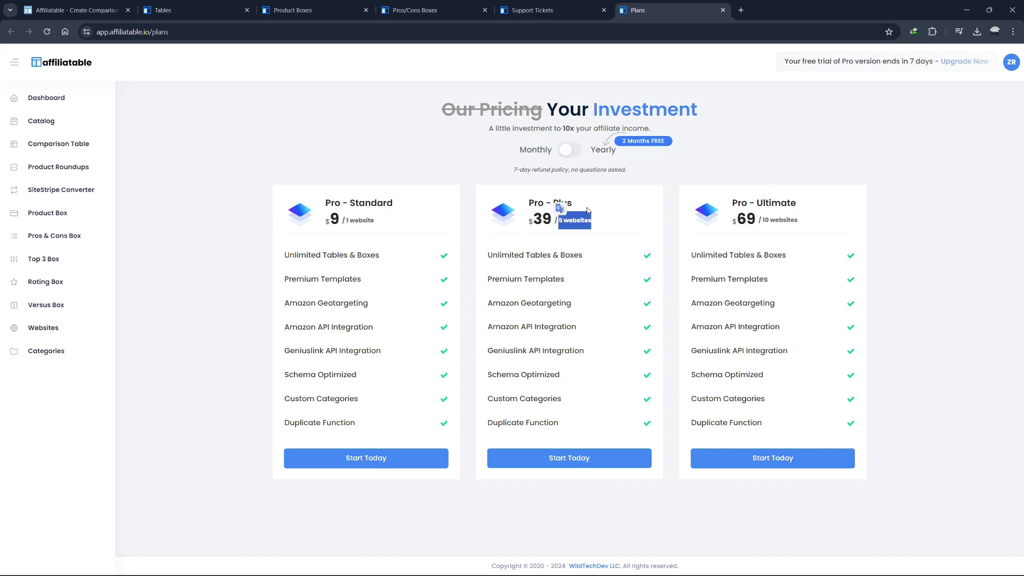
pyautogui.click(612, 221)
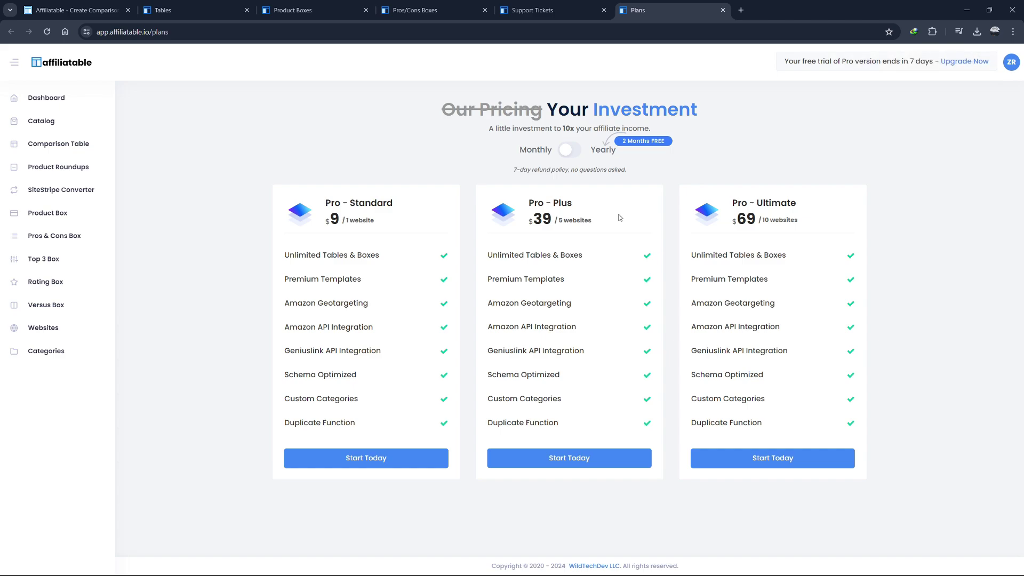
pyautogui.doubleClick(530, 350)
pyautogui.doubleClick(528, 327)
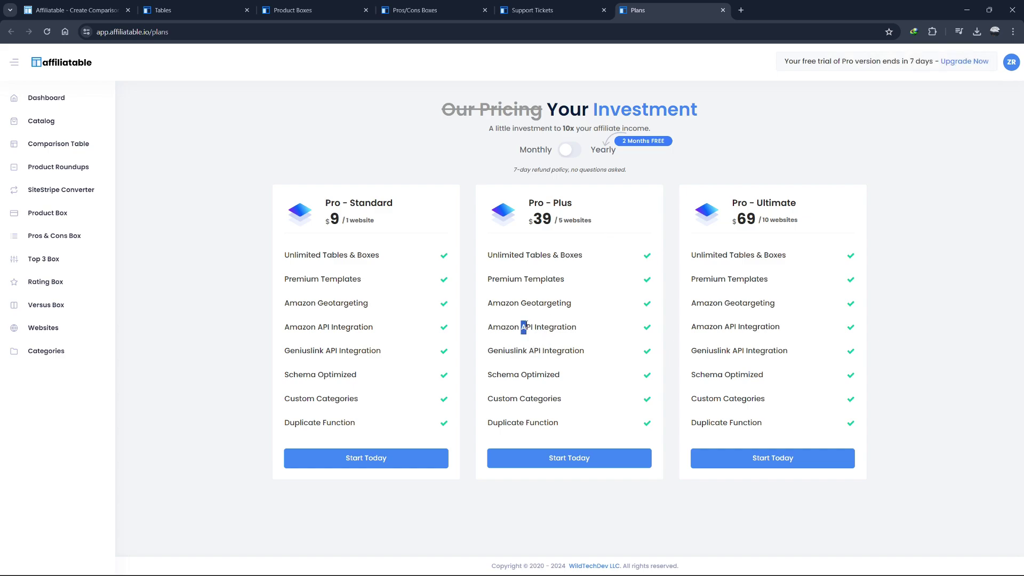
pyautogui.click(529, 374)
# - Compare the Pro - Plus plan's monthly and yearly prices and the free-months offer, and return to monthly billing
pyautogui.moveTo(552, 219)
pyautogui.mouseDown()
pyautogui.moveTo(542, 219)
pyautogui.moveTo(547, 209)
pyautogui.mouseUp()
pyautogui.click(570, 152)
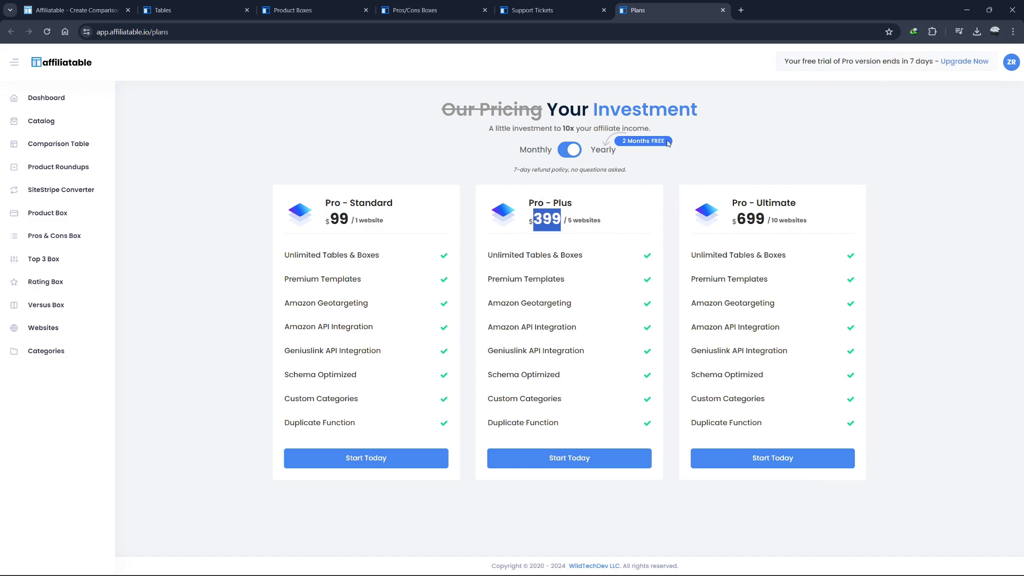
pyautogui.click(636, 141)
pyautogui.moveTo(636, 141); pyautogui.dragTo(620, 133)
pyautogui.click(615, 208)
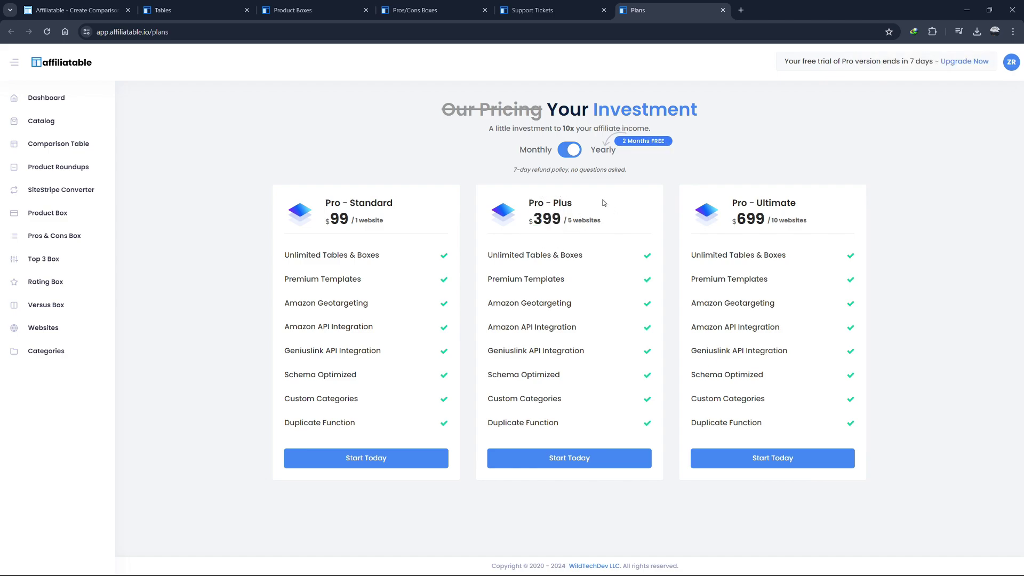
pyautogui.click(564, 153)
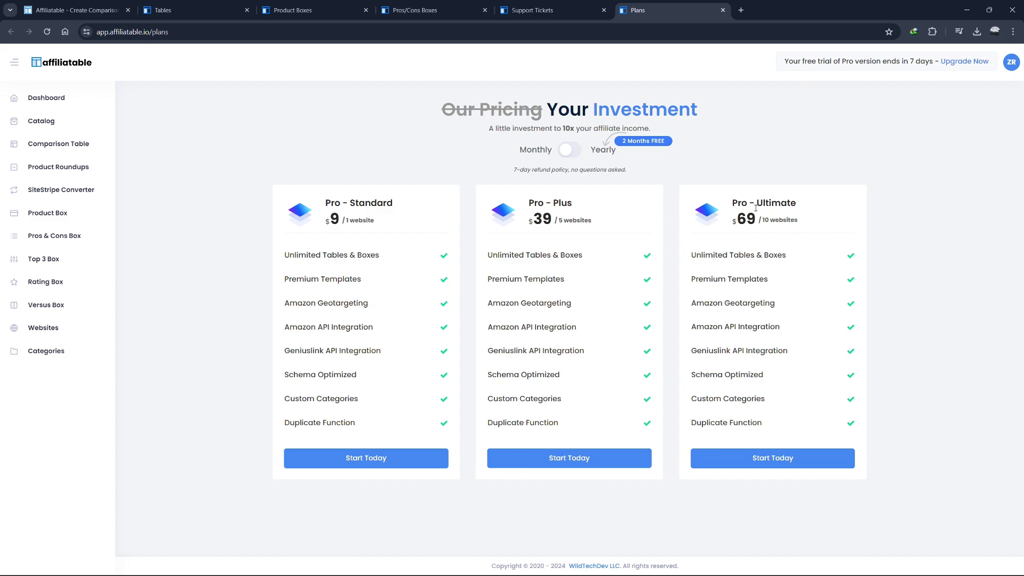
# - Examine the Pro - Ultimate plan's website allowance and included features such as premium templates
pyautogui.moveTo(755, 203); pyautogui.dragTo(796, 202)
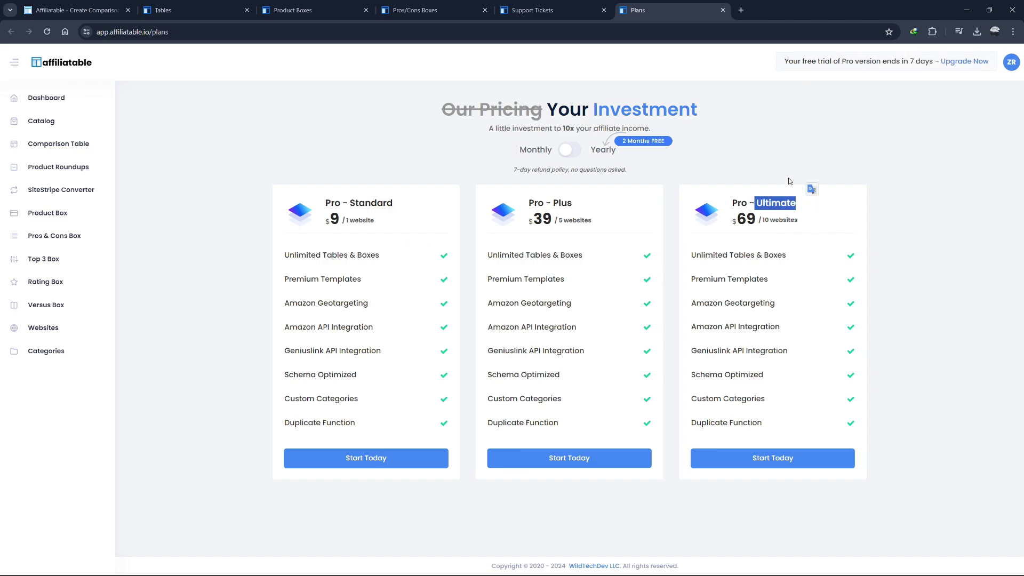
pyautogui.click(753, 172)
pyautogui.moveTo(759, 221); pyautogui.dragTo(805, 222)
pyautogui.click(823, 229)
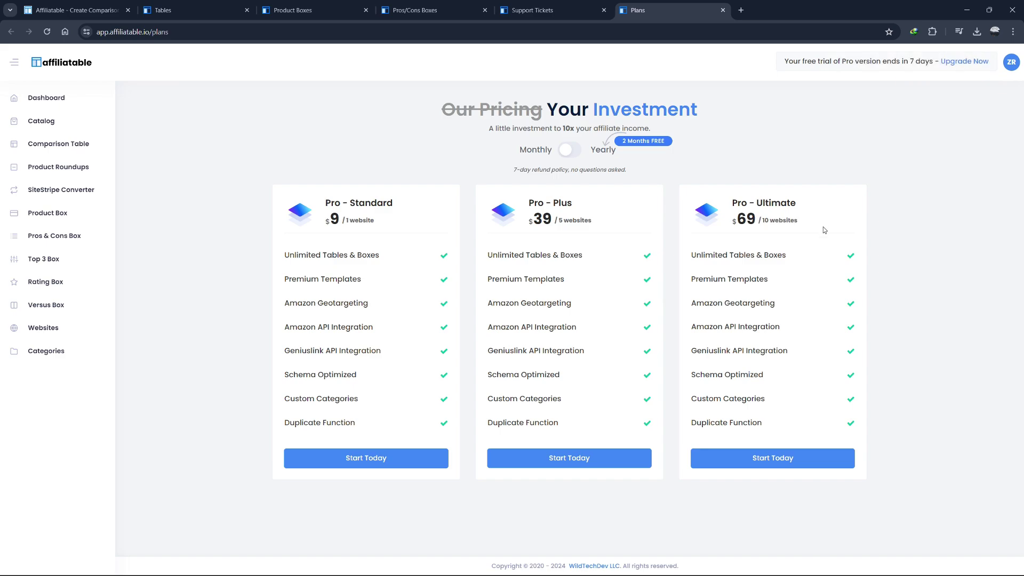
pyautogui.moveTo(769, 280); pyautogui.dragTo(682, 289)
pyautogui.click(734, 318)
# - Compare the Pro - Ultimate plan's monthly and yearly prices, and return the pricing display to monthly
pyautogui.doubleClick(746, 219)
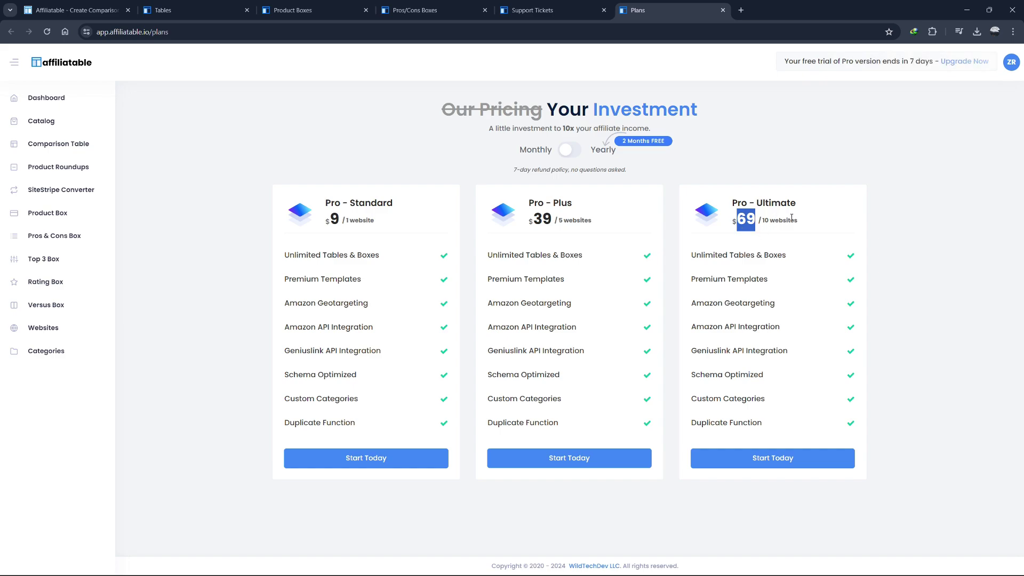
pyautogui.click(569, 151)
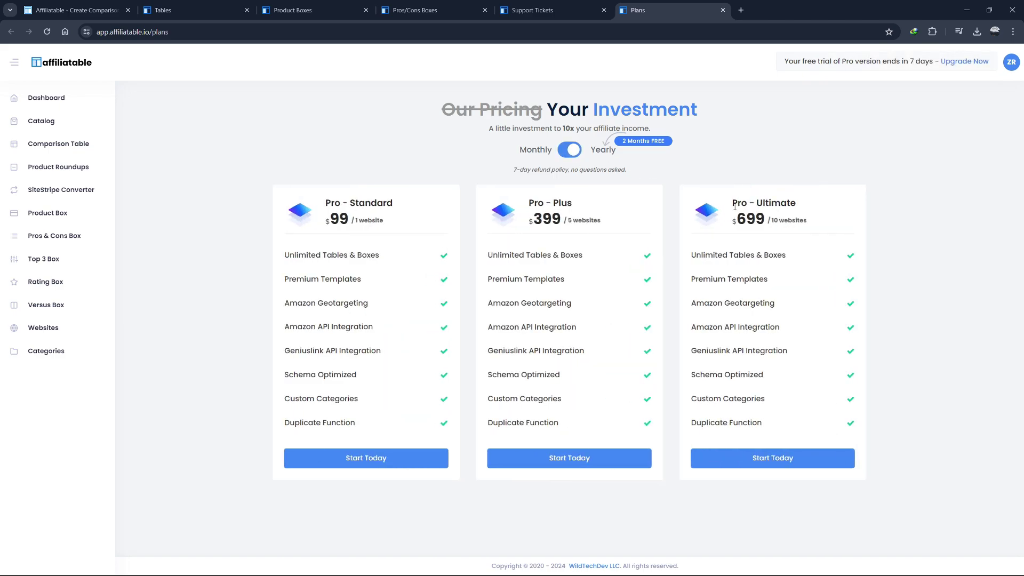
pyautogui.moveTo(737, 220); pyautogui.dragTo(771, 221)
pyautogui.click(842, 222)
pyautogui.click(565, 154)
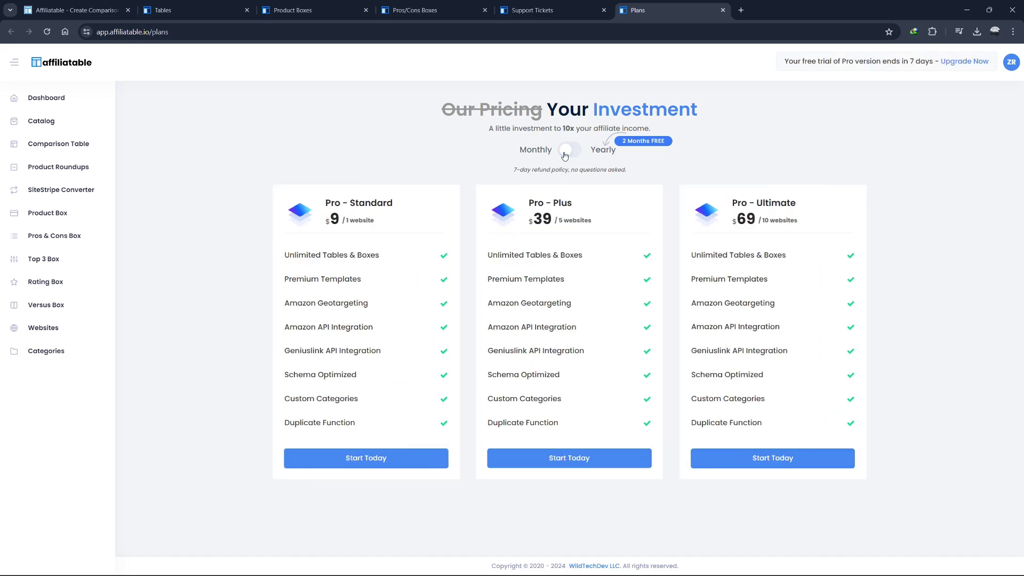